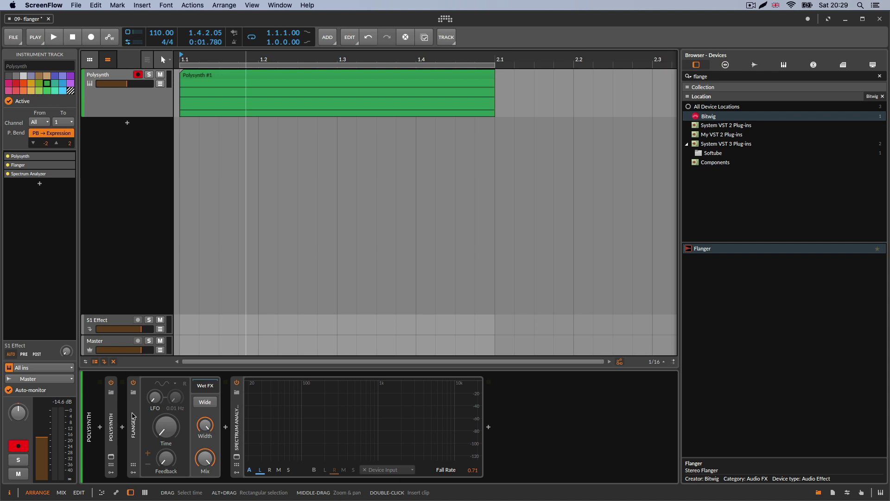
- Select the Flanger and sweep its delay time up to 27.5 ms and back down to 0.25 ms
{"action": "left_click", "coordinate": [137, 410]}
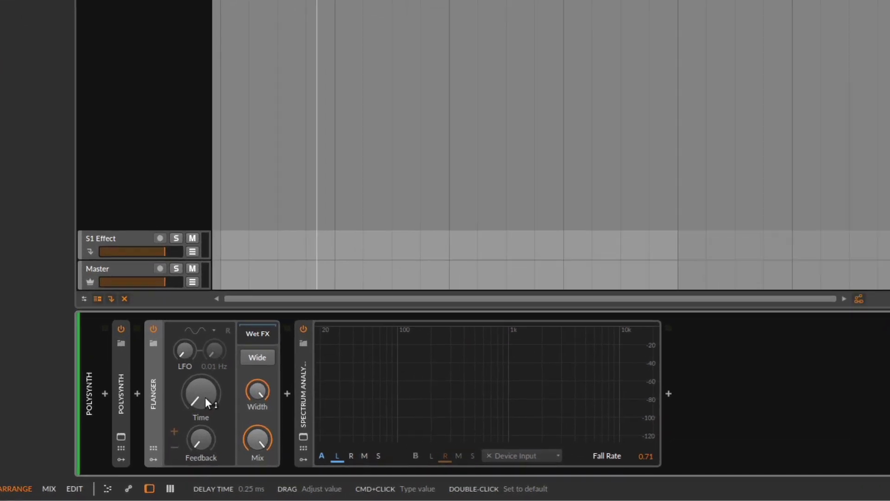
{"action": "left_click_drag", "start_coordinate": [205, 397], "coordinate": [205, 338]}
{"action": "left_click", "coordinate": [191, 388]}
{"action": "left_click_drag", "start_coordinate": [199, 394], "coordinate": [198, 393]}
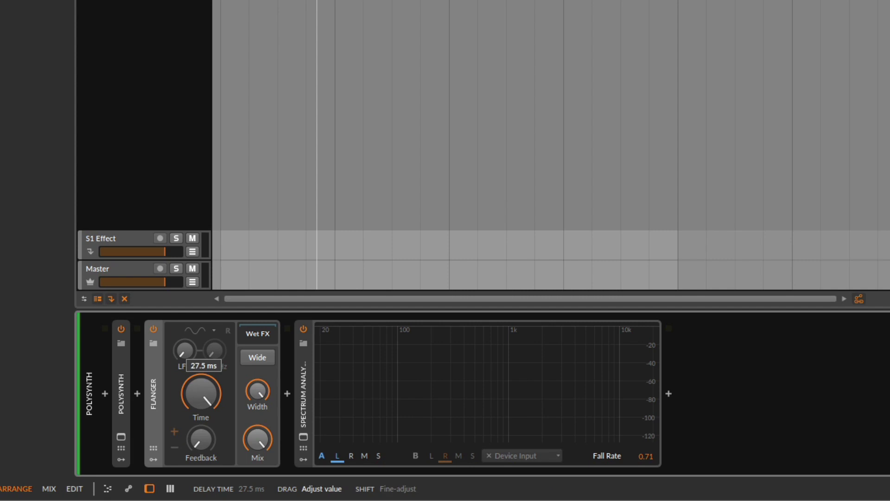
{"action": "left_click_drag", "start_coordinate": [201, 394], "coordinate": [212, 416]}
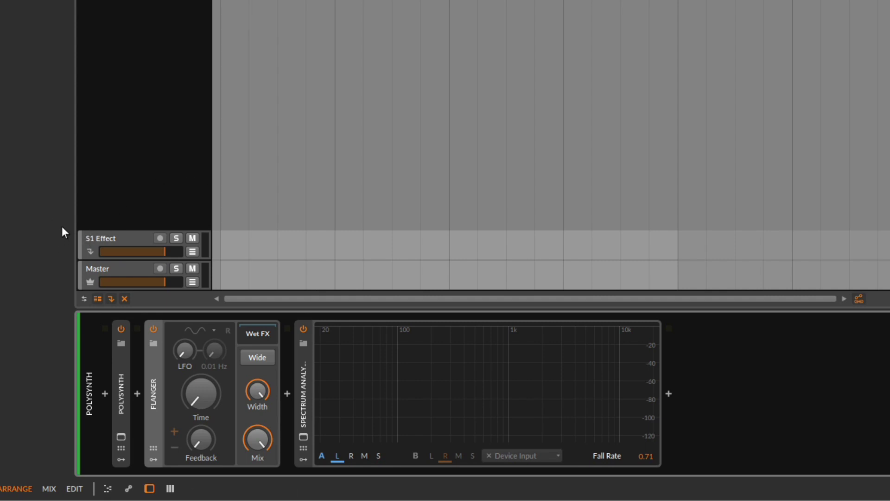
- Set the Flanger's delay time to 5.71 ms and its mix to 0.00, and play the clip dry
{"action": "left_click_drag", "start_coordinate": [200, 393], "coordinate": [201, 353]}
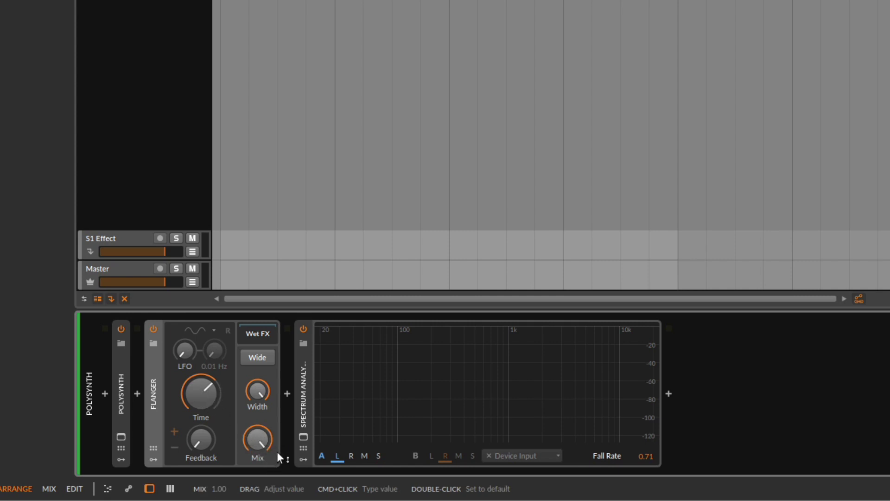
{"action": "left_click_drag", "start_coordinate": [259, 435], "coordinate": [259, 459]}
{"action": "key", "text": "i"}
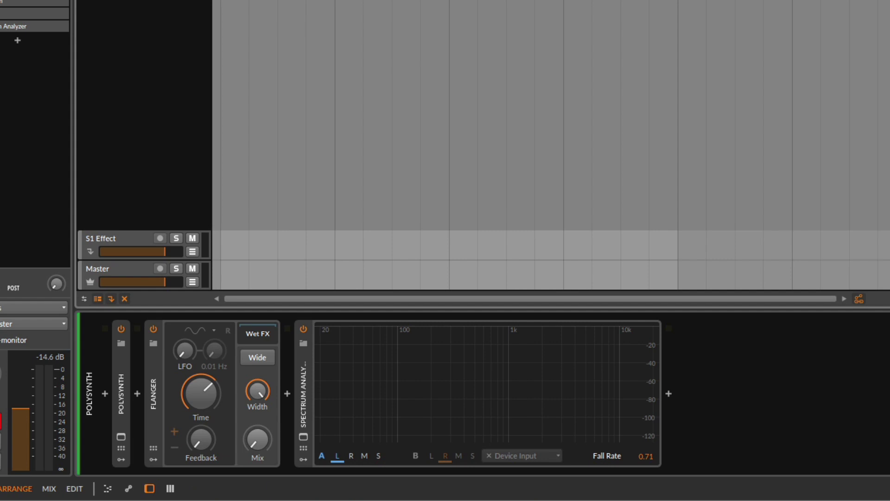
{"action": "key", "text": "space"}
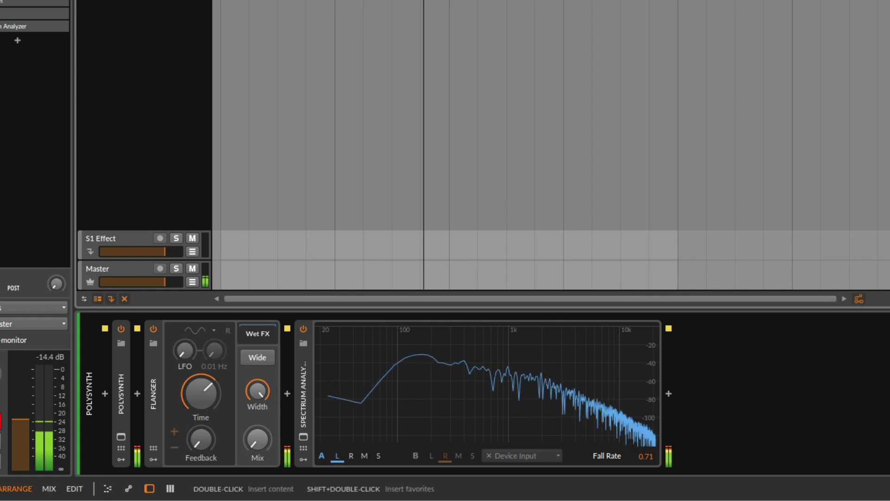
{"action": "key", "text": "space"}
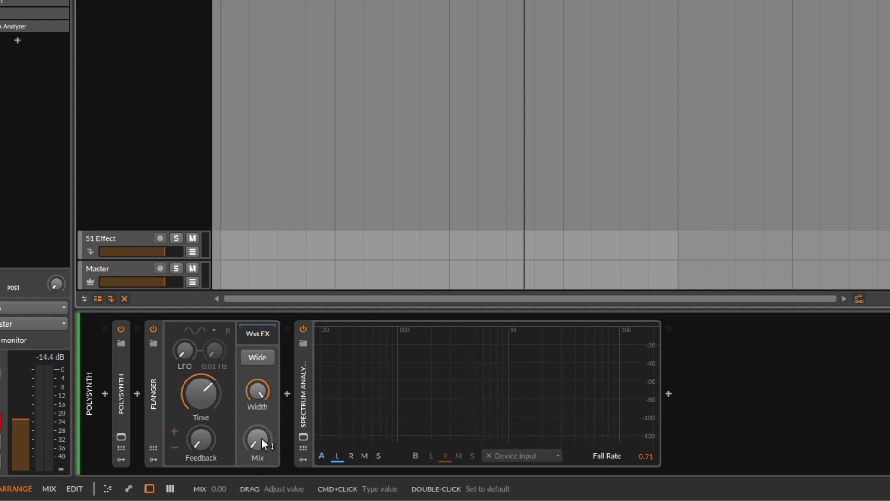
- Sweep the Flanger's mix up and back to 0.00, and listen to the dry signal again
{"action": "left_click_drag", "start_coordinate": [260, 440], "coordinate": [259, 387]}
{"action": "left_click_drag", "start_coordinate": [271, 440], "coordinate": [270, 464]}
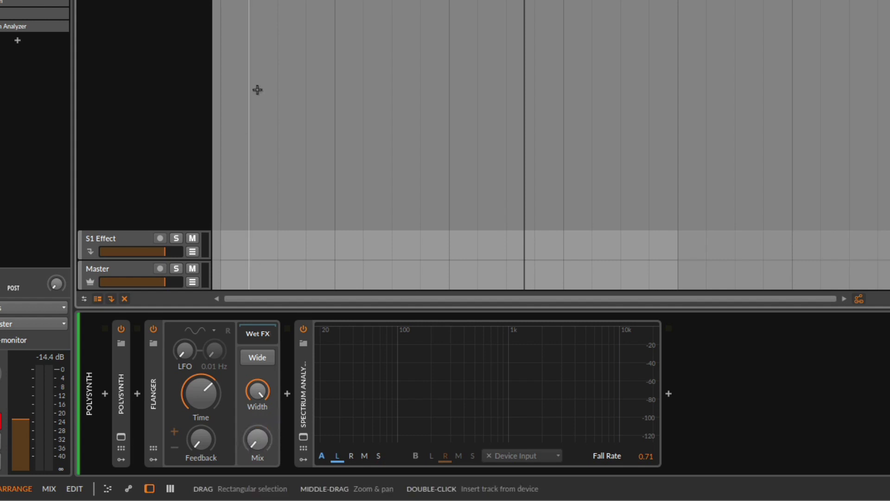
{"action": "key", "text": "space"}
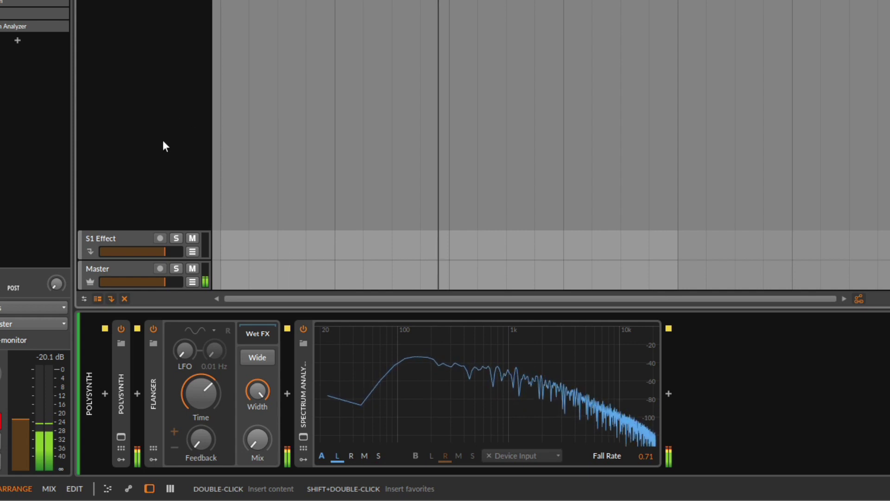
{"action": "key", "text": "space"}
- Reset the Flanger's mix to 1.00 and play the clip to hear the fully wet delayed signal
{"action": "double_click", "coordinate": [254, 438]}
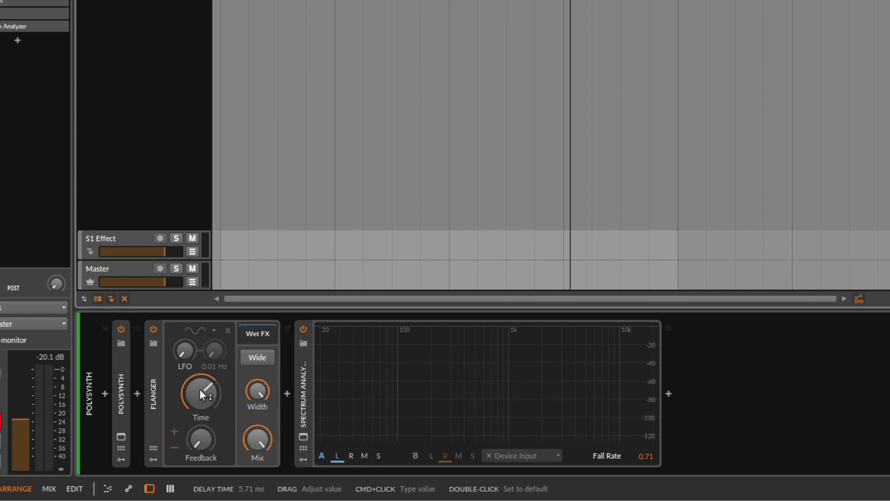
{"action": "key", "text": "space"}
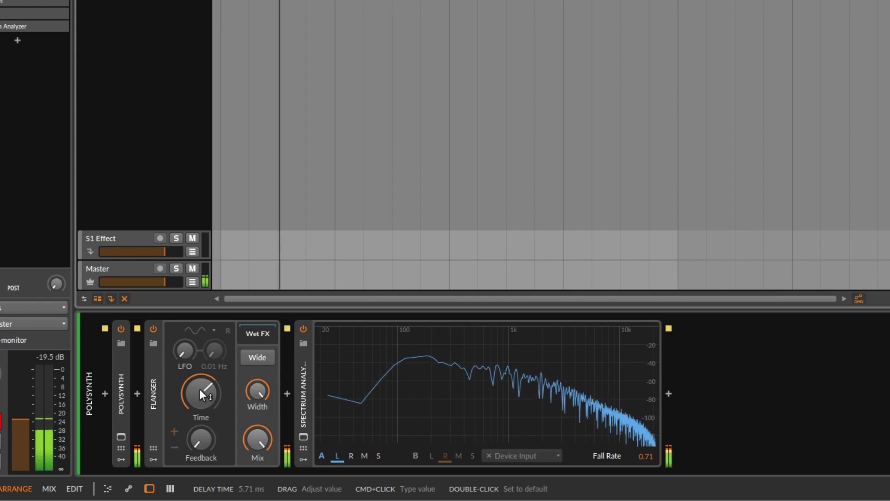
{"action": "key", "text": "space"}
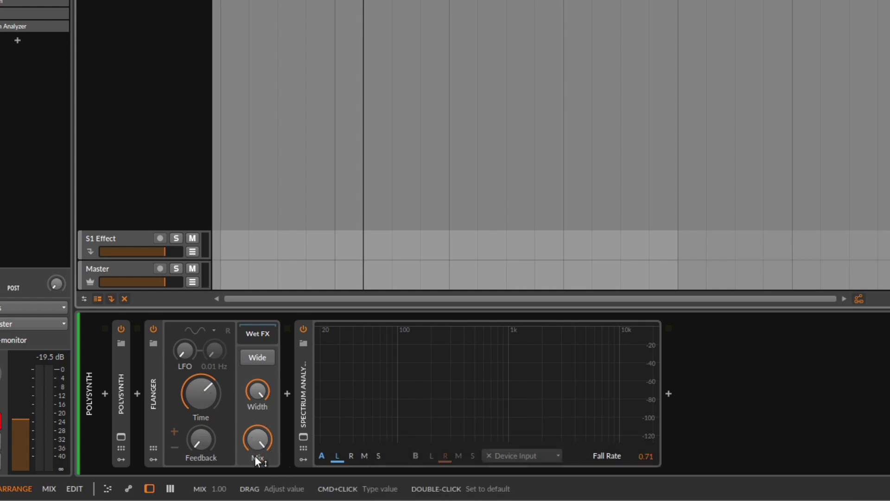
{"action": "left_click", "coordinate": [210, 388]}
{"action": "mouse_move", "coordinate": [262, 438]}
{"action": "left_mouse_down"}
{"action": "mouse_move", "coordinate": [262, 459]}
{"action": "mouse_move", "coordinate": [263, 444]}
{"action": "left_mouse_up"}
{"action": "key", "text": "space"}
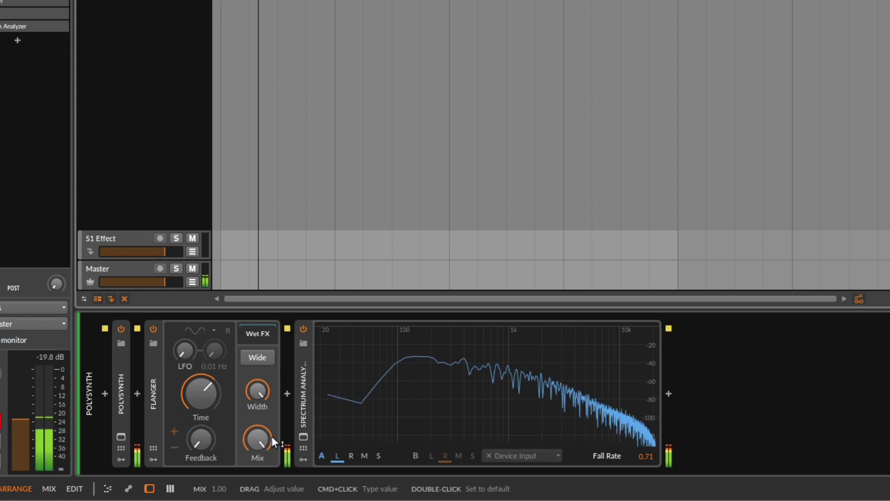
- Set the Flanger's mix to 0.50 and sweep its delay time during playback, leaving it at 6.89 ms
{"action": "left_click", "coordinate": [259, 440]}
{"action": "mouse_move", "coordinate": [259, 440]}
{"action": "left_mouse_down"}
{"action": "mouse_move", "coordinate": [258, 477]}
{"action": "mouse_move", "coordinate": [249, 431]}
{"action": "left_mouse_up"}
{"action": "mouse_move", "coordinate": [201, 393]}
{"action": "left_mouse_down"}
{"action": "mouse_move", "coordinate": [200, 417]}
{"action": "mouse_move", "coordinate": [200, 404]}
{"action": "left_mouse_up"}
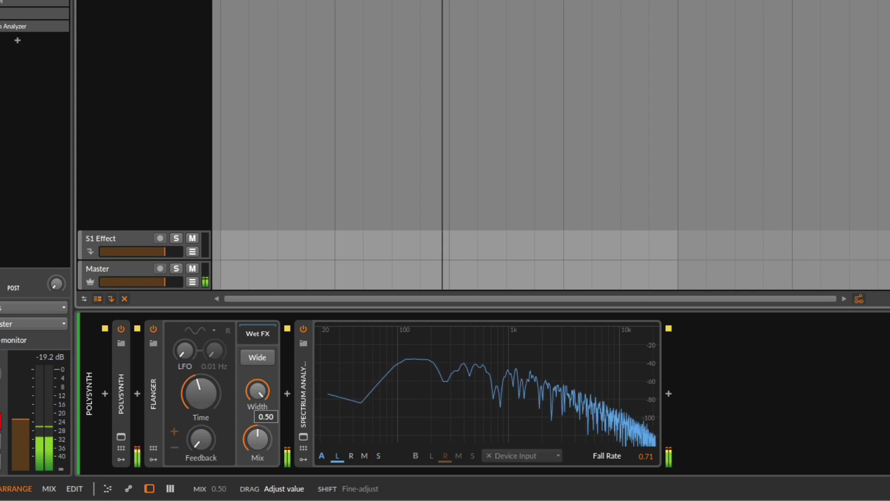
{"action": "left_click_drag", "start_coordinate": [222, 408], "coordinate": [196, 388]}
{"action": "key", "text": "space"}
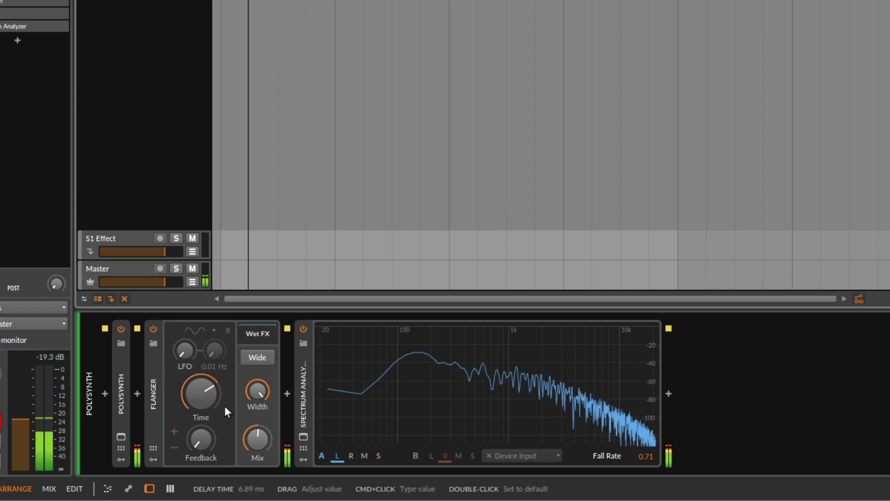
- Nudge the Flanger's mix to 0.54 and play the clip to hear the blended signal
{"action": "mouse_move", "coordinate": [257, 437]}
{"action": "left_mouse_down"}
{"action": "mouse_move", "coordinate": [257, 454]}
{"action": "mouse_move", "coordinate": [257, 438]}
{"action": "left_mouse_up"}
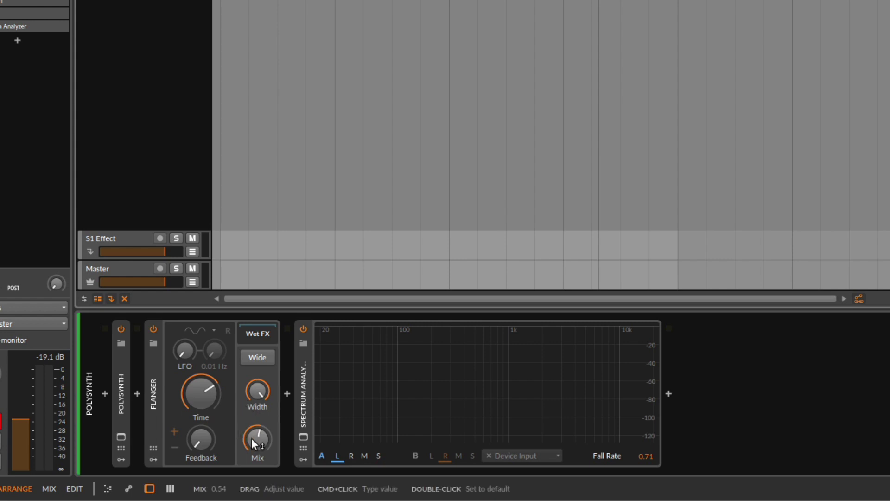
{"action": "key", "text": "space"}
{"action": "left_click_drag", "start_coordinate": [252, 433], "coordinate": [251, 436]}
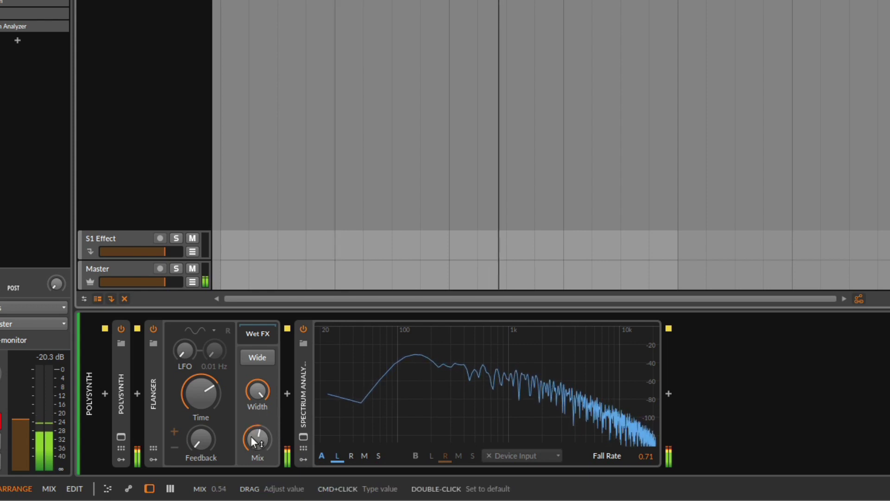
{"action": "key", "text": "space"}
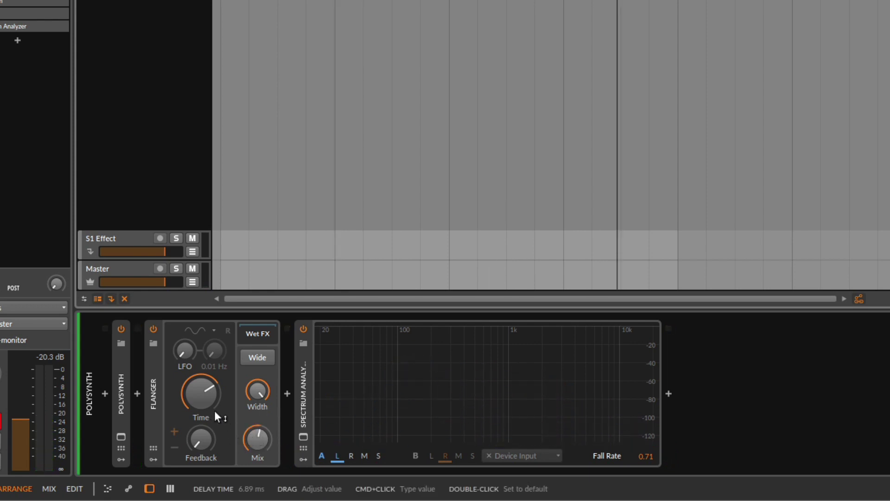
- Bring the Flanger's mix back to about halfway, set the delay time to 5.58 ms and audition the clip
{"action": "left_click_drag", "start_coordinate": [257, 439], "coordinate": [260, 440]}
{"action": "key", "text": "space"}
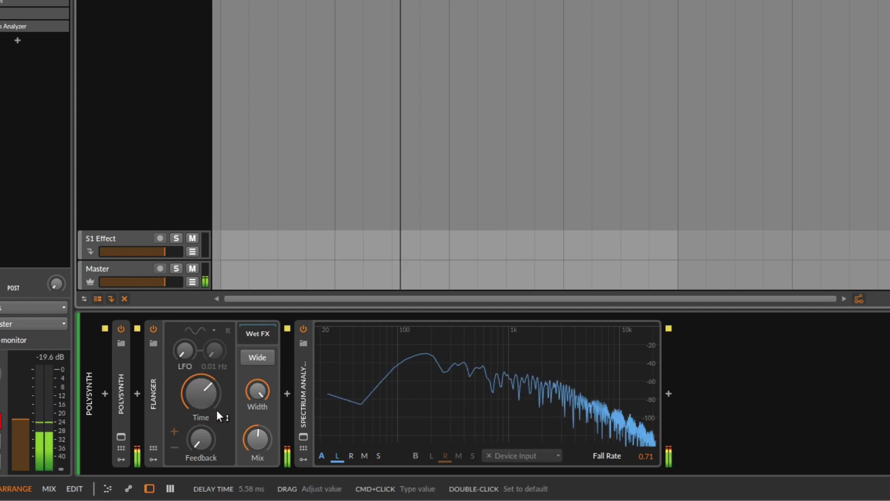
{"action": "key", "text": "space"}
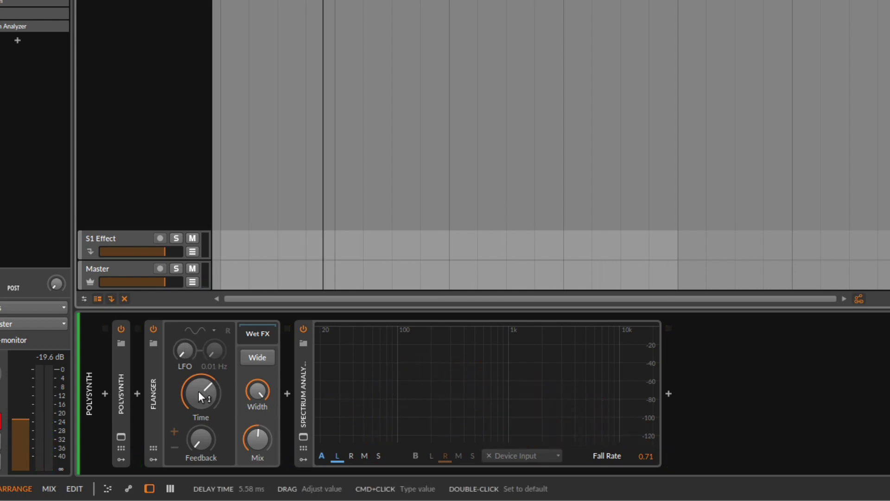
- Sweep the Flanger's delay time manually during playback to hear the comb filtering move
{"action": "mouse_move", "coordinate": [205, 386]}
{"action": "left_mouse_down"}
{"action": "mouse_move", "coordinate": [205, 376]}
{"action": "mouse_move", "coordinate": [205, 415]}
{"action": "mouse_move", "coordinate": [200, 388]}
{"action": "left_mouse_up"}
{"action": "key", "text": "space"}
{"action": "mouse_move", "coordinate": [202, 405]}
{"action": "left_mouse_down"}
{"action": "mouse_move", "coordinate": [202, 417]}
{"action": "mouse_move", "coordinate": [202, 377]}
{"action": "mouse_move", "coordinate": [201, 395]}
{"action": "left_mouse_up"}
{"action": "key", "text": "space"}
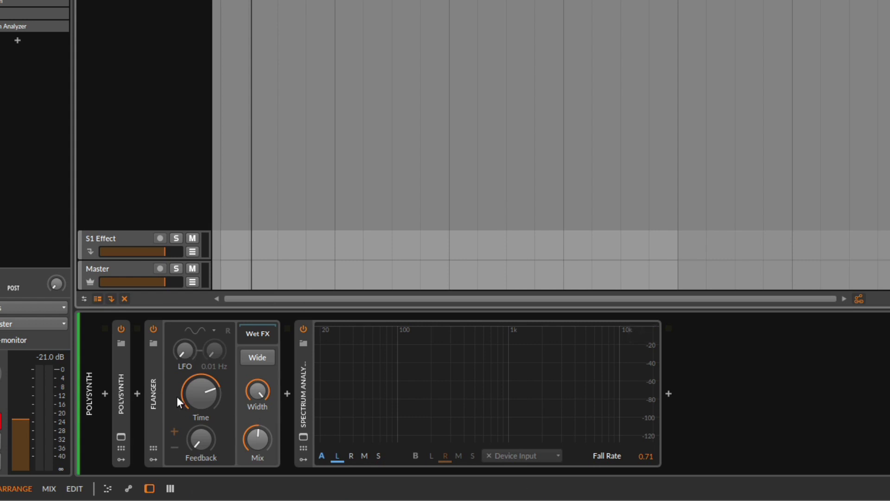
- Raise the Flanger's LFO amount to about three-quarters and lower its delay time to around the middle of its range
{"action": "left_click", "coordinate": [201, 335]}
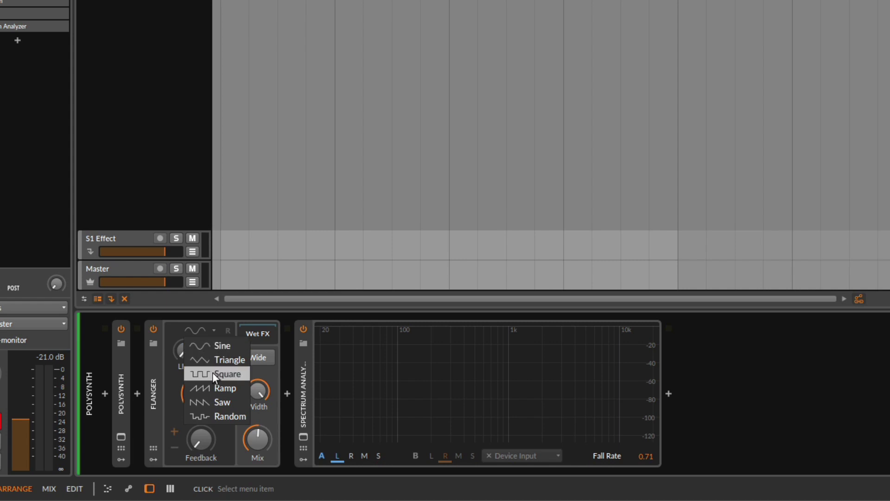
{"action": "left_click", "coordinate": [165, 342]}
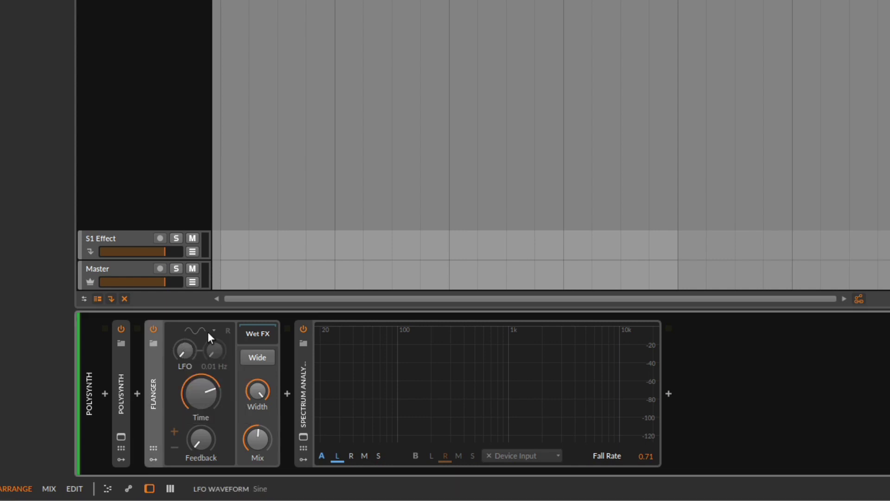
{"action": "left_click_drag", "start_coordinate": [198, 387], "coordinate": [197, 387]}
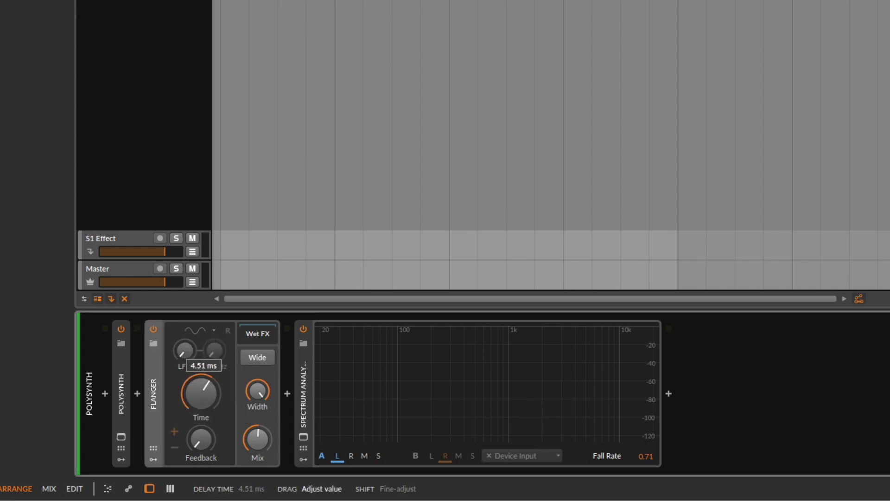
{"action": "left_click_drag", "start_coordinate": [184, 350], "coordinate": [185, 350]}
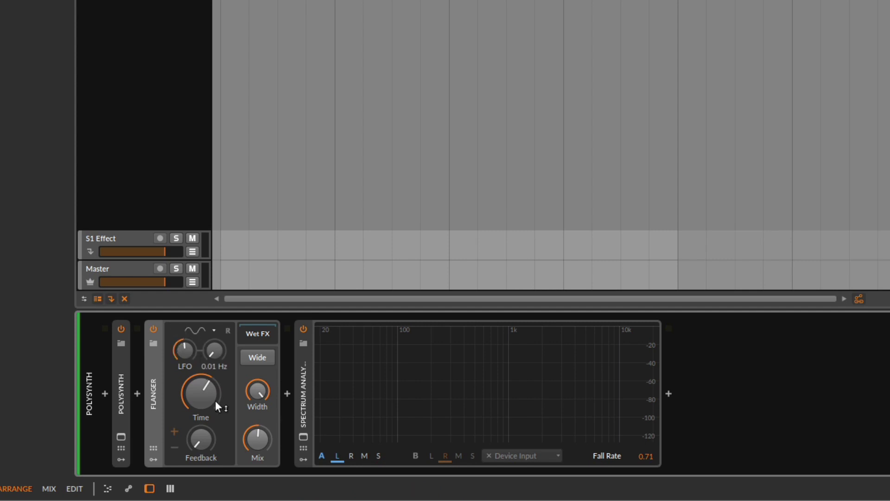
{"action": "left_click_drag", "start_coordinate": [204, 393], "coordinate": [204, 393]}
{"action": "mouse_move", "coordinate": [185, 351]}
{"action": "left_mouse_down"}
{"action": "mouse_move", "coordinate": [185, 339]}
{"action": "mouse_move", "coordinate": [188, 351]}
{"action": "left_mouse_up"}
{"action": "left_click_drag", "start_coordinate": [201, 393], "coordinate": [201, 393]}
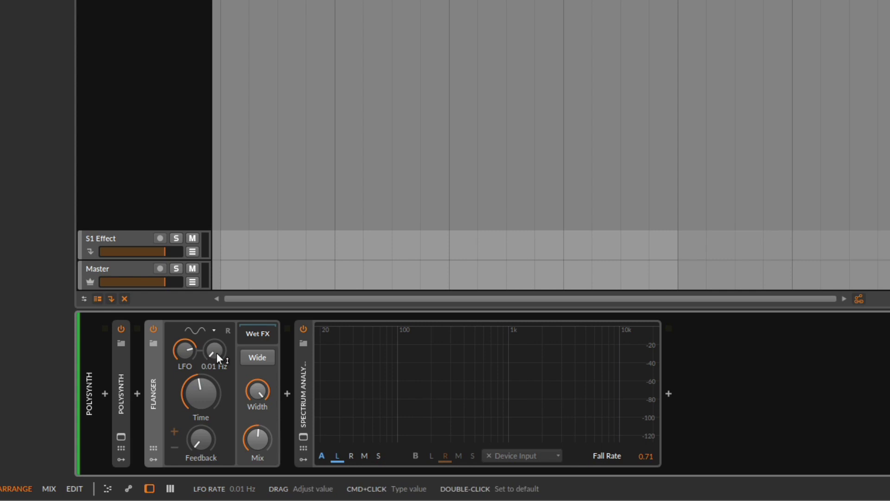
{"action": "mouse_move", "coordinate": [194, 385]}
{"action": "left_mouse_down"}
{"action": "mouse_move", "coordinate": [201, 393]}
{"action": "mouse_move", "coordinate": [207, 365]}
{"action": "mouse_move", "coordinate": [206, 388]}
{"action": "left_mouse_up"}
- Set the Flanger's delay time to 2.18 ms and raise the LFO rate to 2.88 Hz while the clip plays
{"action": "left_click_drag", "start_coordinate": [214, 353], "coordinate": [214, 348]}
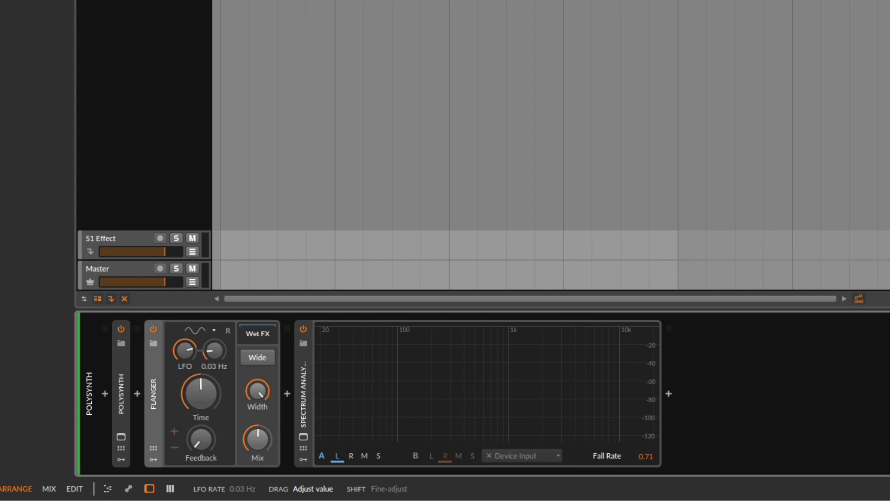
{"action": "left_click_drag", "start_coordinate": [199, 391], "coordinate": [200, 393]}
{"action": "key", "text": "space"}
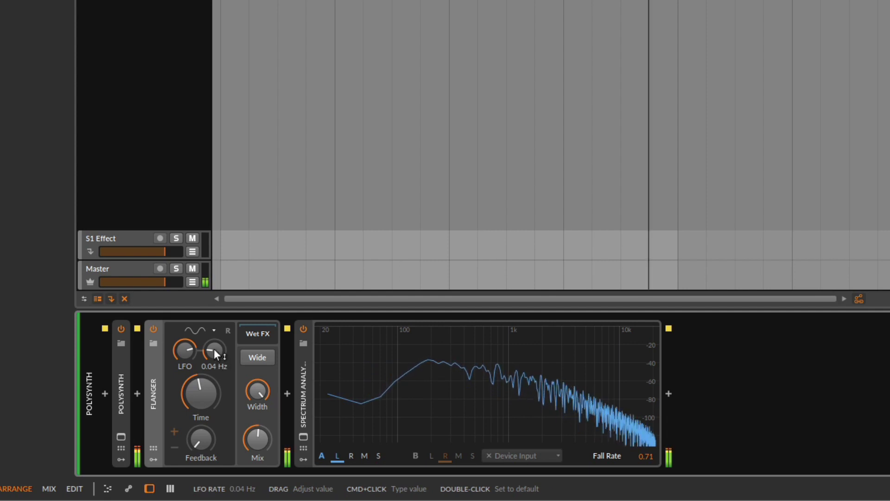
{"action": "left_click_drag", "start_coordinate": [214, 351], "coordinate": [215, 315]}
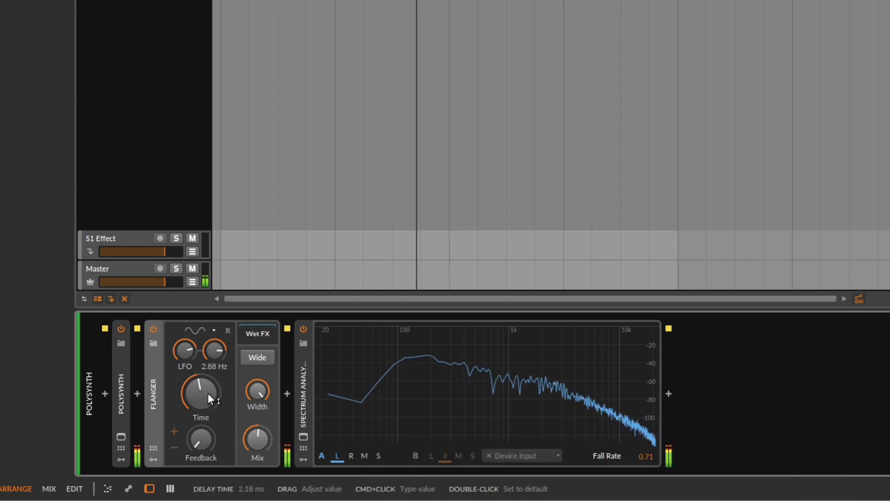
{"action": "key", "text": "space"}
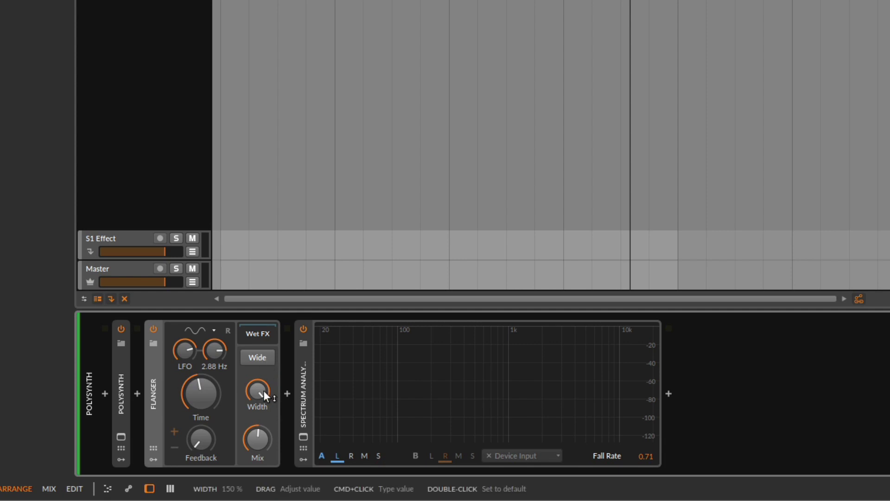
- Enable the Flanger's Wide mode and slightly lengthen the delay time while the clip plays
{"action": "mouse_move", "coordinate": [263, 391]}
{"action": "left_mouse_down"}
{"action": "mouse_move", "coordinate": [263, 459]}
{"action": "mouse_move", "coordinate": [258, 386]}
{"action": "left_mouse_up"}
{"action": "left_click", "coordinate": [258, 358]}
{"action": "key", "text": "space"}
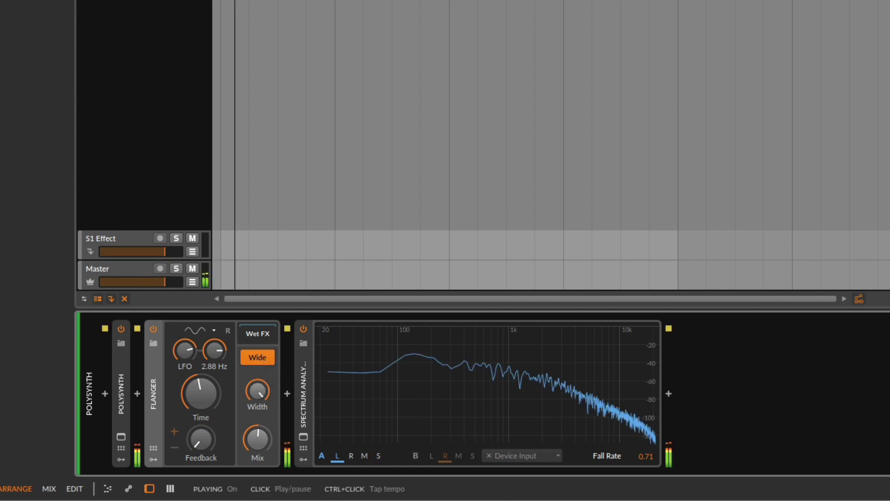
{"action": "mouse_move", "coordinate": [199, 388]}
{"action": "left_mouse_down"}
{"action": "mouse_move", "coordinate": [199, 400]}
{"action": "mouse_move", "coordinate": [210, 380]}
{"action": "left_mouse_up"}
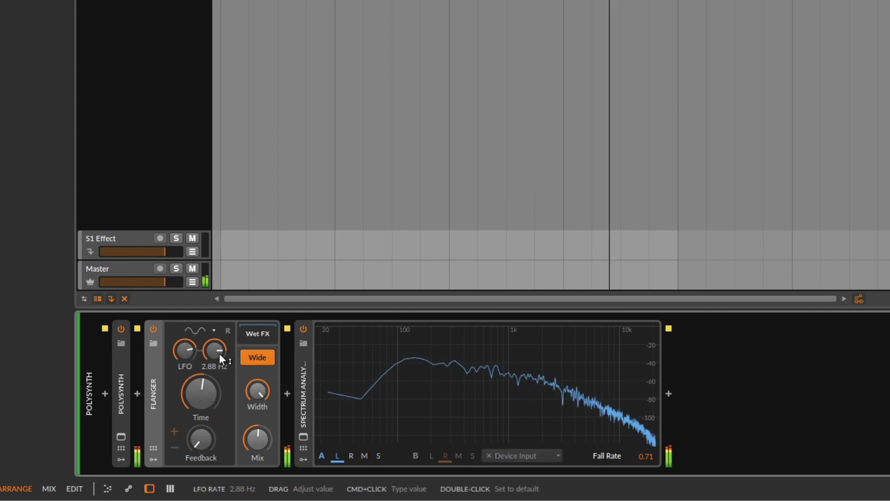
- Change the Flanger's LFO waveform to Square and adjust the LFO rate to 2.26 Hz
{"action": "mouse_move", "coordinate": [216, 347]}
{"action": "left_mouse_down"}
{"action": "mouse_move", "coordinate": [216, 397]}
{"action": "mouse_move", "coordinate": [216, 357]}
{"action": "left_mouse_up"}
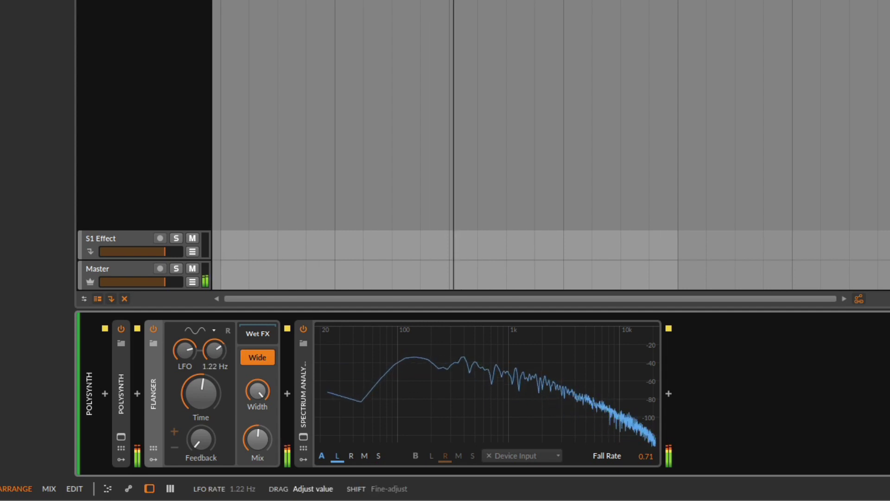
{"action": "left_click", "coordinate": [204, 332]}
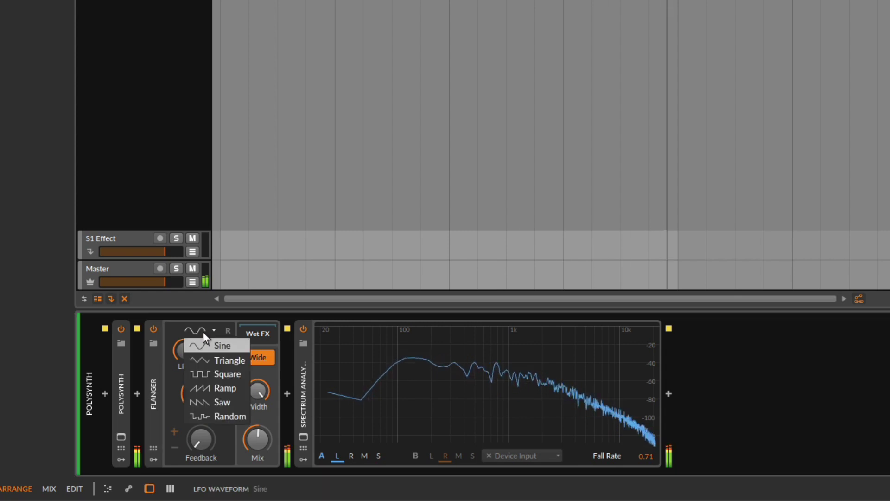
{"action": "left_click", "coordinate": [223, 373]}
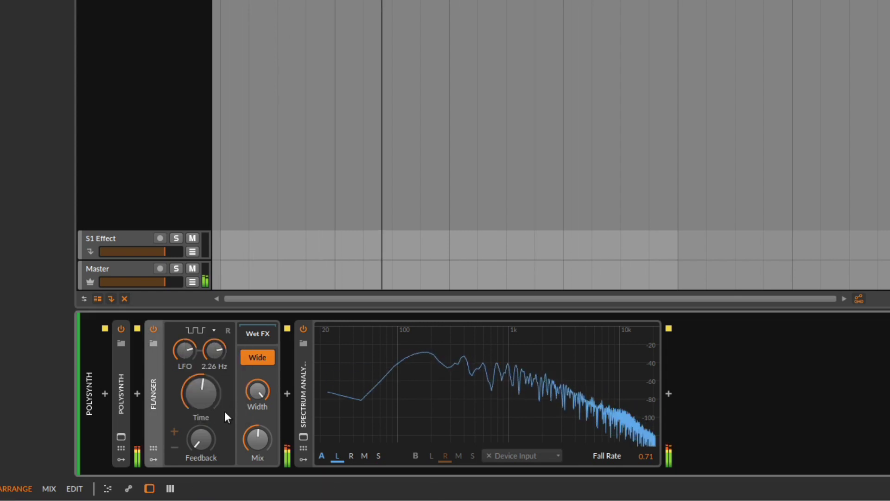
- Audition the Random waveform on the Flanger's LFO and return the waveform to Sine
{"action": "left_click", "coordinate": [200, 330]}
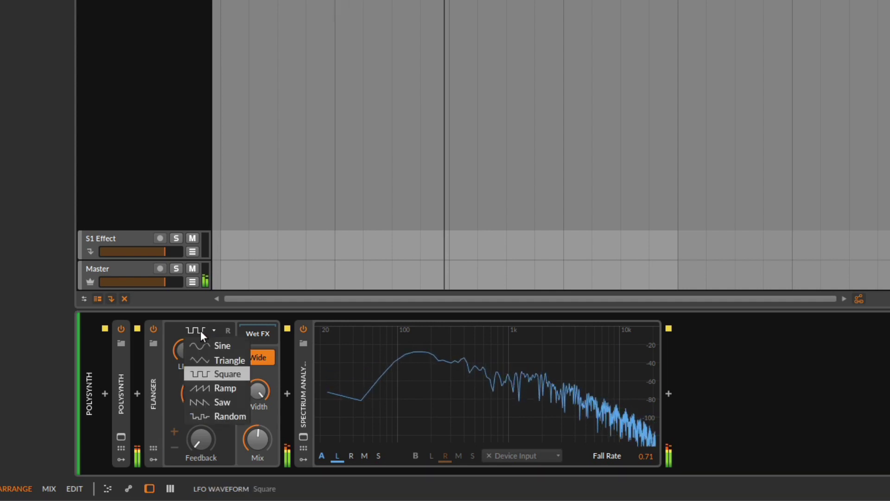
{"action": "left_click", "coordinate": [229, 410]}
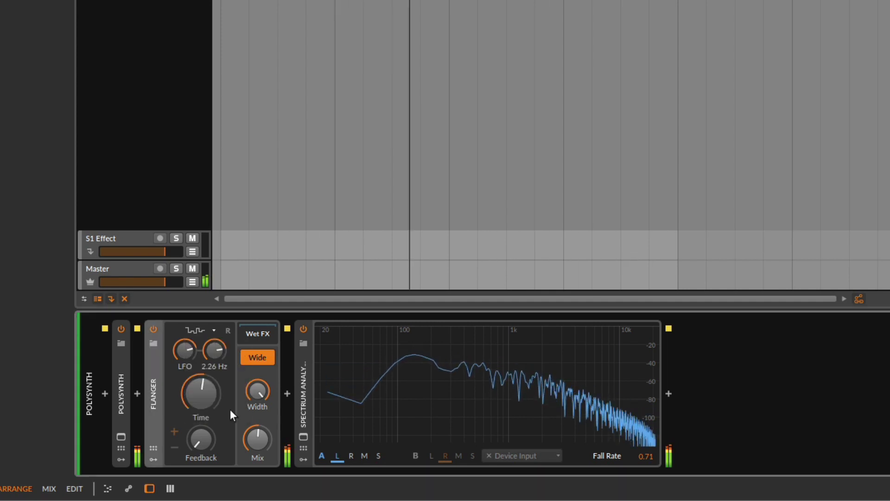
{"action": "left_click", "coordinate": [205, 331]}
{"action": "left_click", "coordinate": [210, 341]}
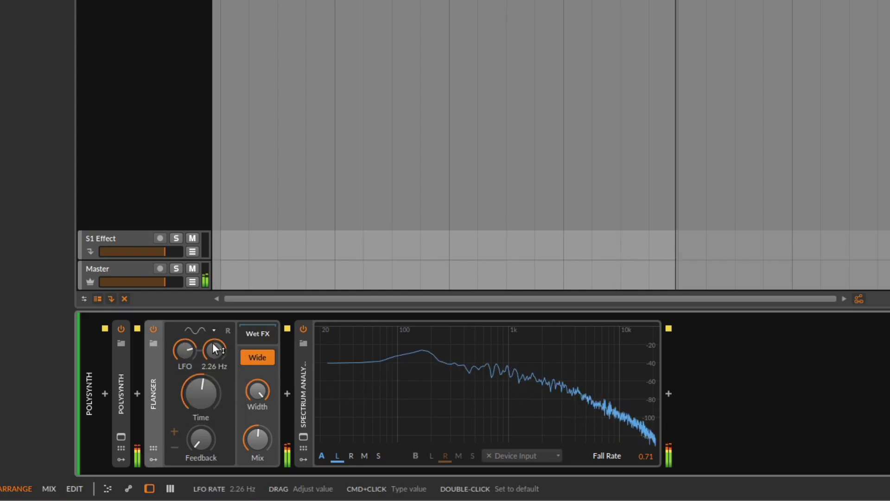
- Slightly lower the Flanger's LFO amount, set the LFO rate to 1.72 Hz and lengthen the delay time a little
{"action": "left_click", "coordinate": [184, 351]}
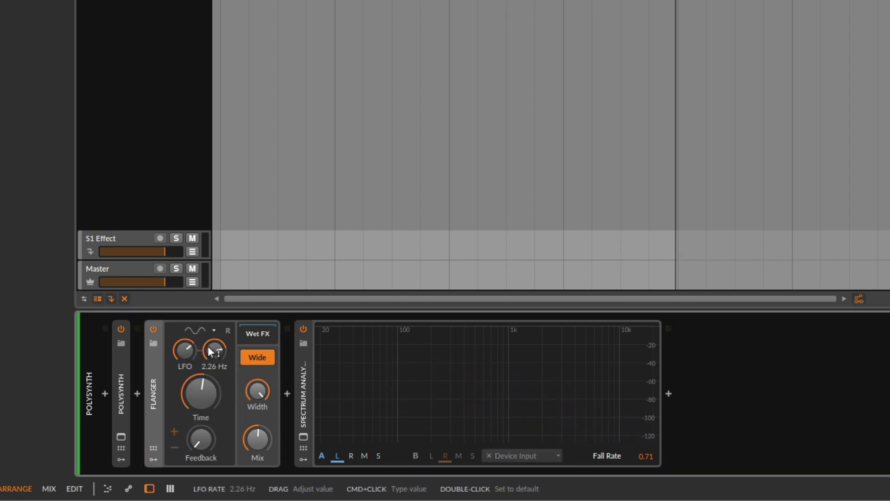
{"action": "left_click_drag", "start_coordinate": [214, 350], "coordinate": [214, 361]}
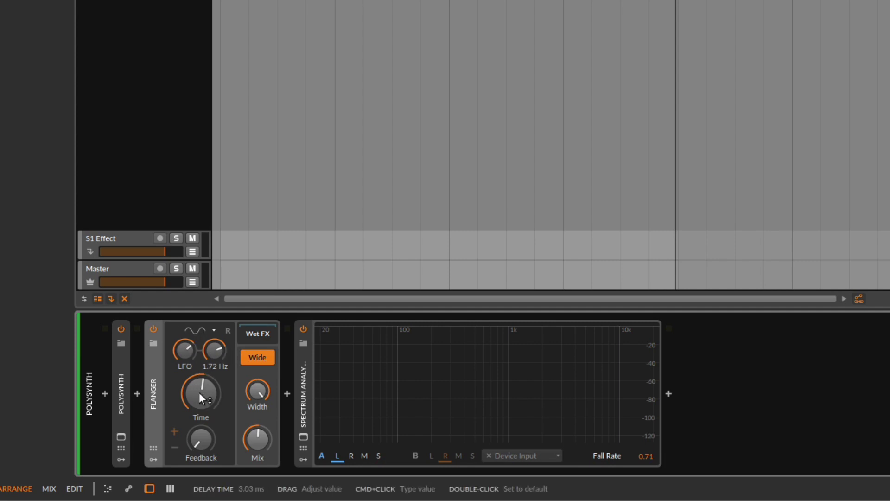
{"action": "left_click_drag", "start_coordinate": [199, 392], "coordinate": [199, 379]}
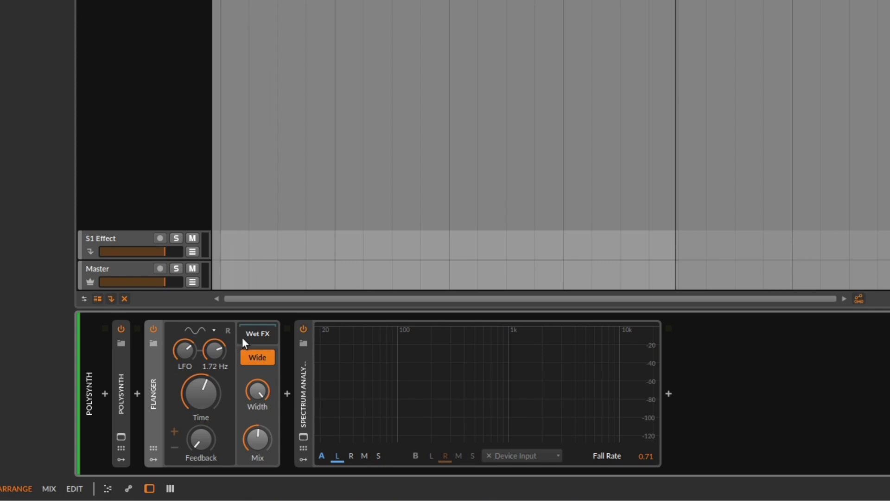
- Compare the Flanger's LFO Retrigger on and off while the clip plays, leaving it off
{"action": "left_click", "coordinate": [228, 330]}
{"action": "key", "text": "space"}
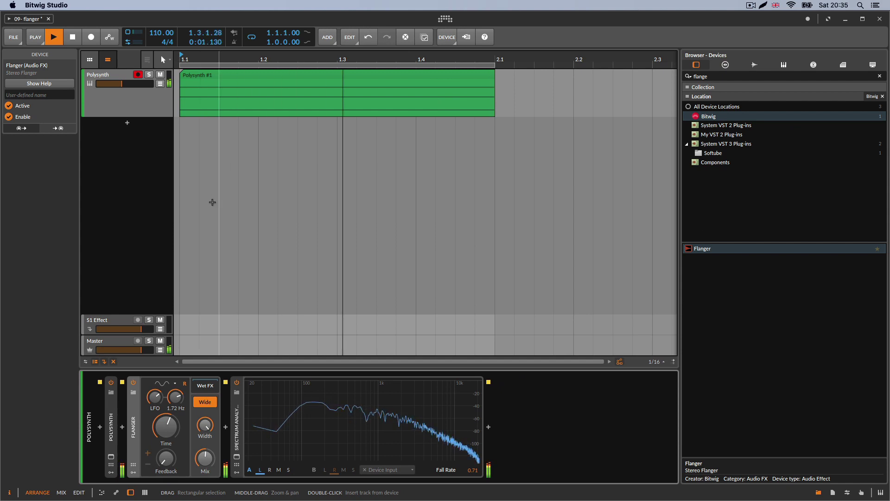
{"action": "left_click", "coordinate": [185, 386]}
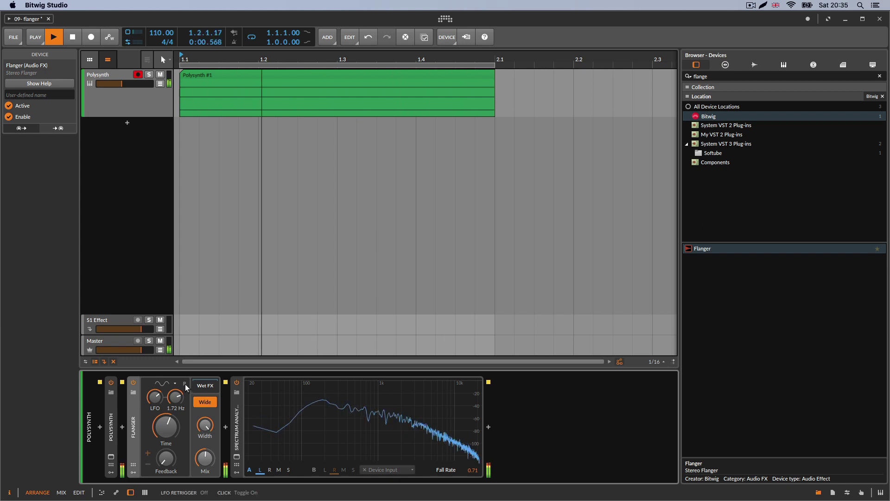
{"action": "left_click", "coordinate": [185, 385]}
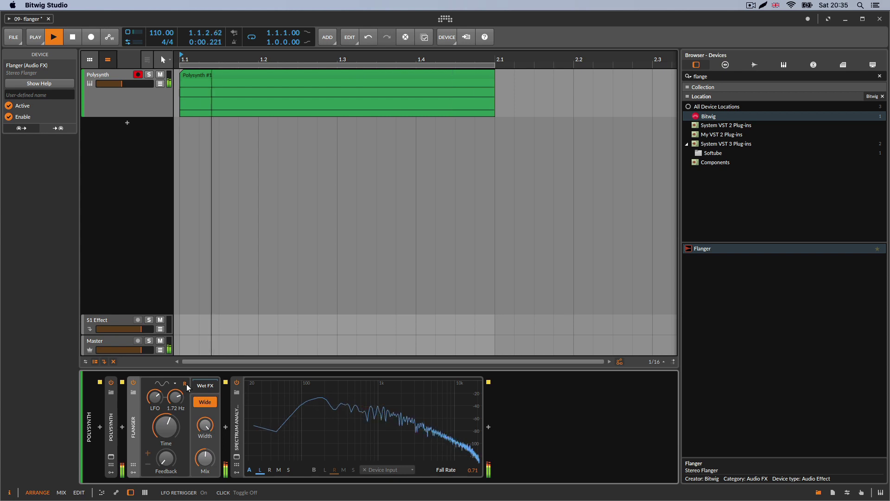
{"action": "key", "text": "space"}
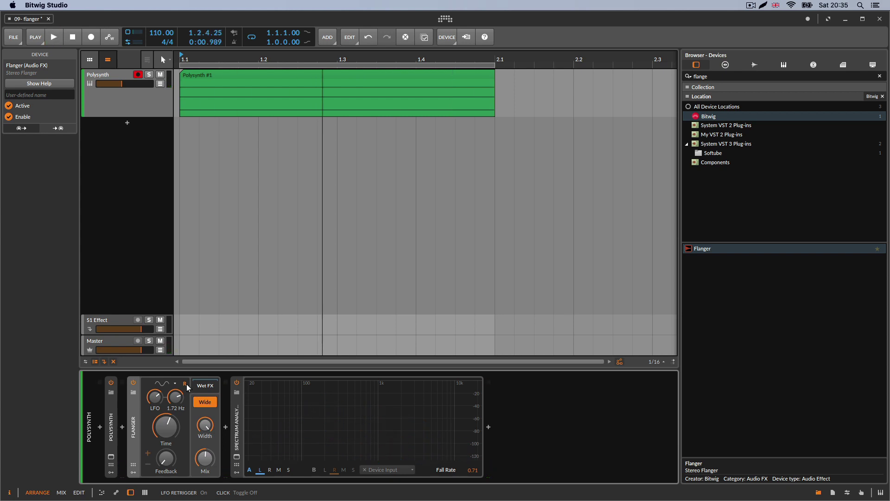
{"action": "left_click", "coordinate": [186, 385]}
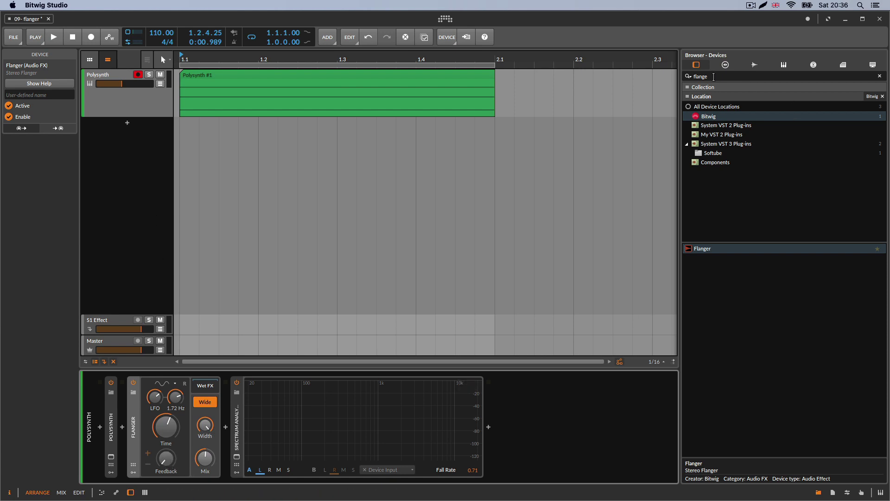
- Search the device browser for "delay", add Delay-1 after the Spectrum Analyzer and hide its remote controls
{"action": "type", "text": "delay"}
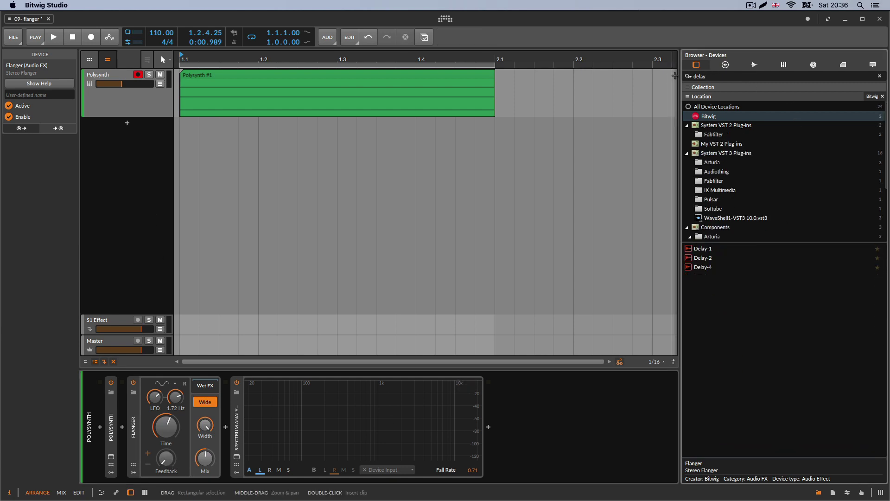
{"action": "left_click", "coordinate": [691, 257]}
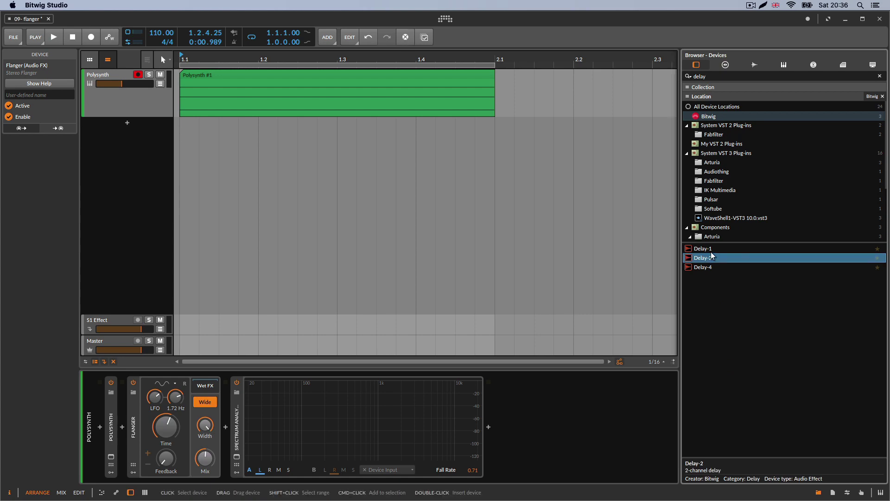
{"action": "left_click", "coordinate": [707, 252]}
{"action": "left_click_drag", "start_coordinate": [705, 249], "coordinate": [510, 387]}
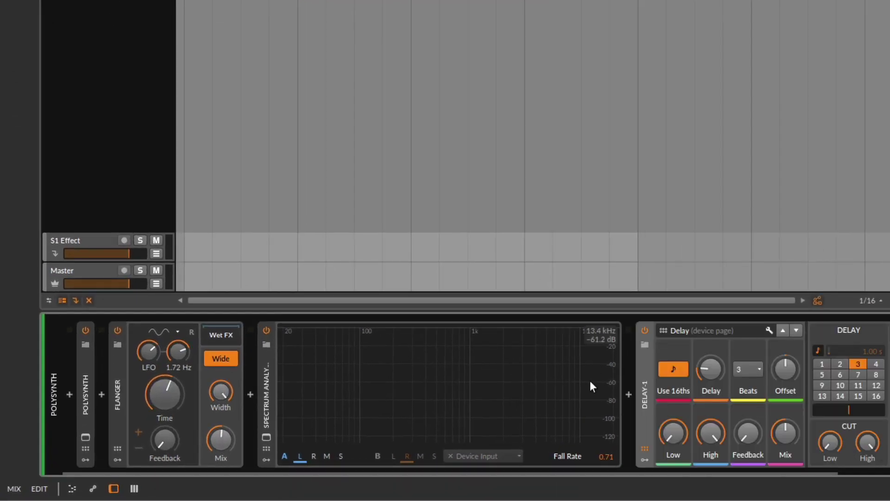
{"action": "left_click", "coordinate": [644, 448]}
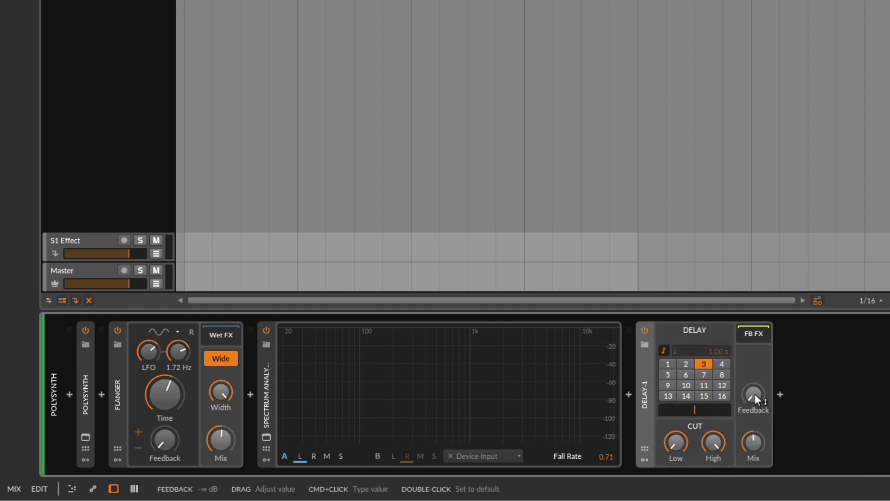
- Bypass the Flanger and raise Delay-1's feedback to just past halfway, playing the clip to hear the repeats
{"action": "left_click_drag", "start_coordinate": [755, 394], "coordinate": [754, 386]}
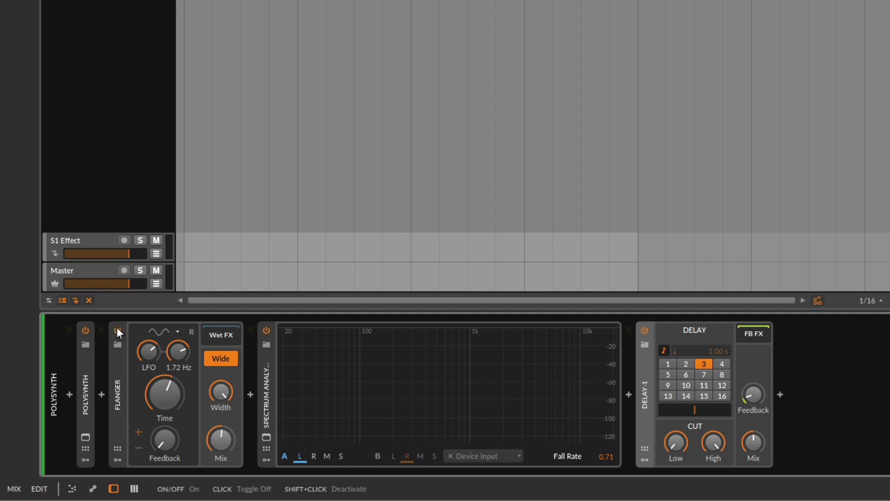
{"action": "left_click", "coordinate": [115, 330]}
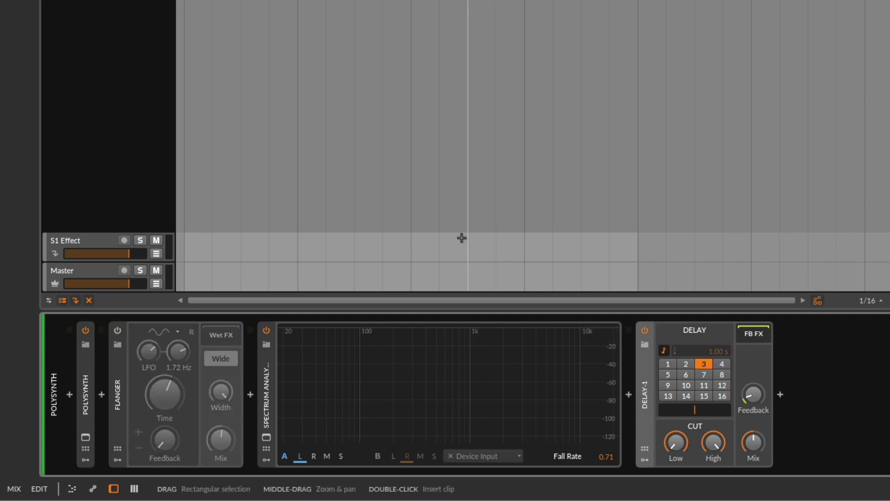
{"action": "key", "text": "space"}
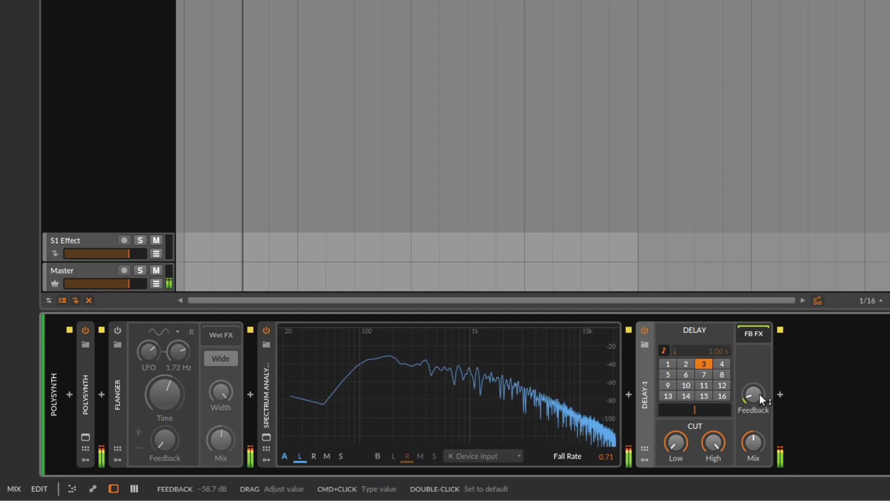
{"action": "left_click_drag", "start_coordinate": [759, 394], "coordinate": [759, 367]}
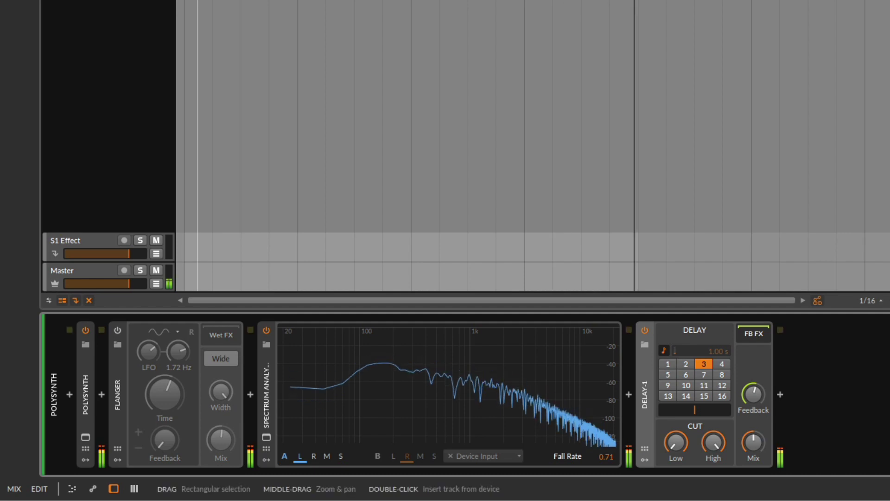
{"action": "key", "text": "space"}
{"action": "key", "text": "space"}
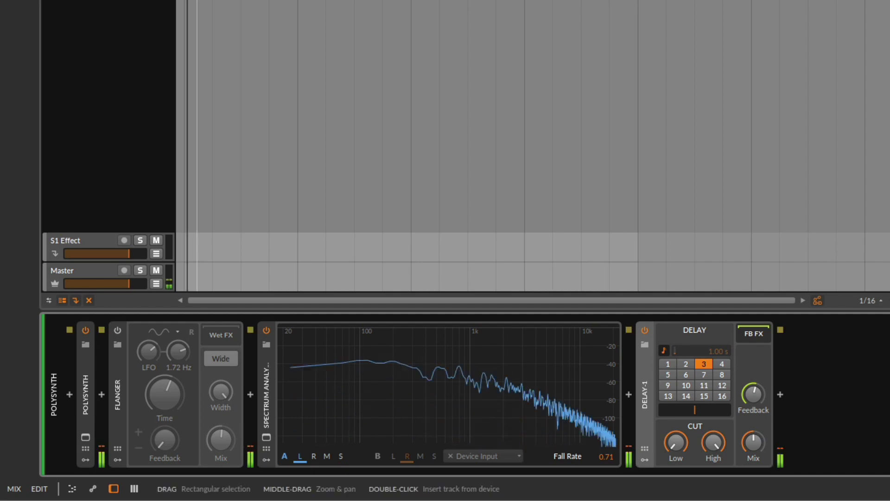
{"action": "key", "text": "space"}
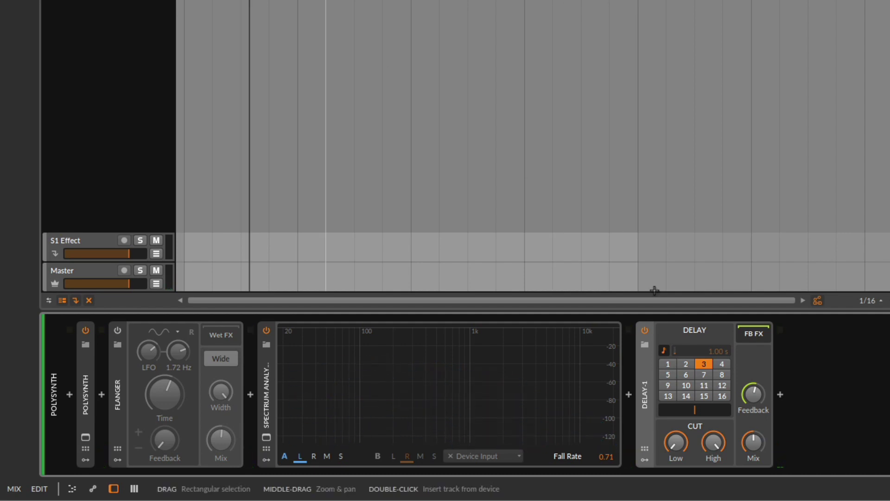
- Delete Delay-1 from the device chain and turn the Flanger back on
{"action": "key", "text": "Delete"}
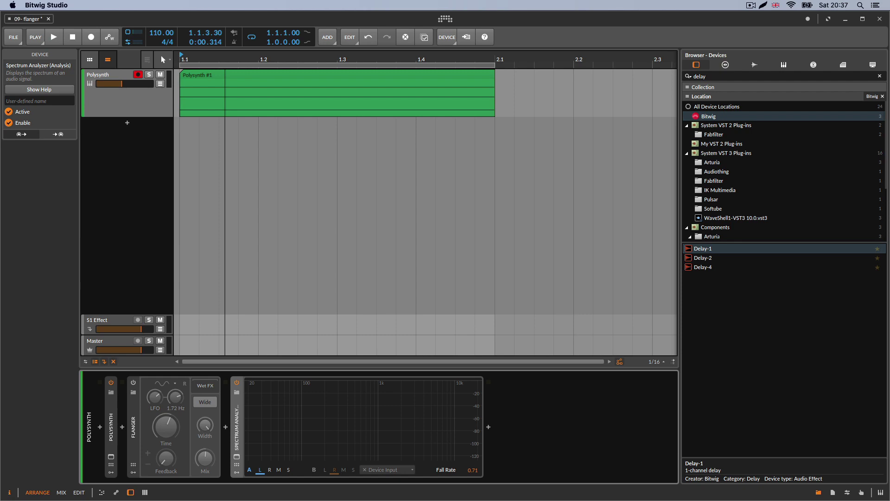
{"action": "left_click", "coordinate": [133, 382]}
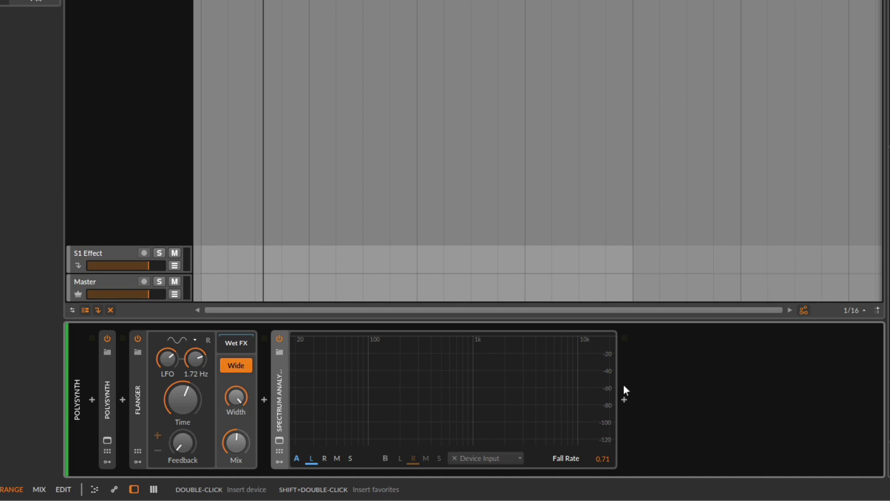
- Set the Flanger's delay time to 3.41 ms, audition the clip and raise the feedback to just under halfway
{"action": "left_click", "coordinate": [185, 397]}
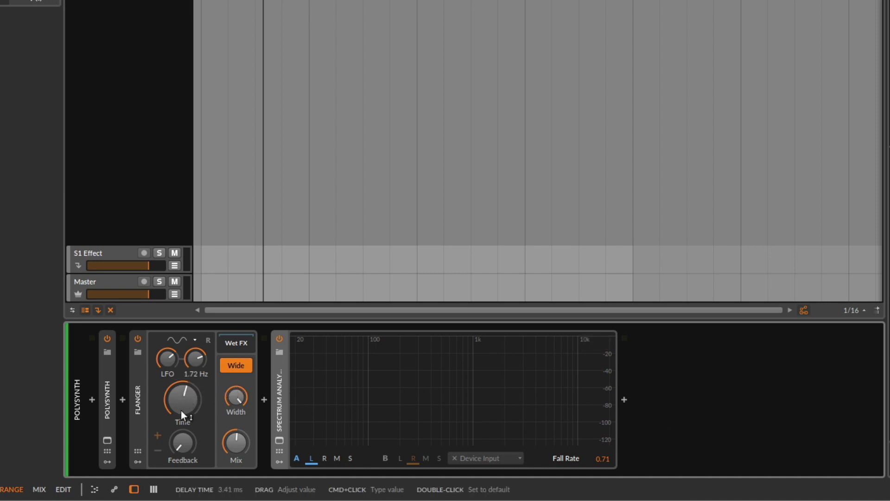
{"action": "left_click_drag", "start_coordinate": [185, 444], "coordinate": [186, 456]}
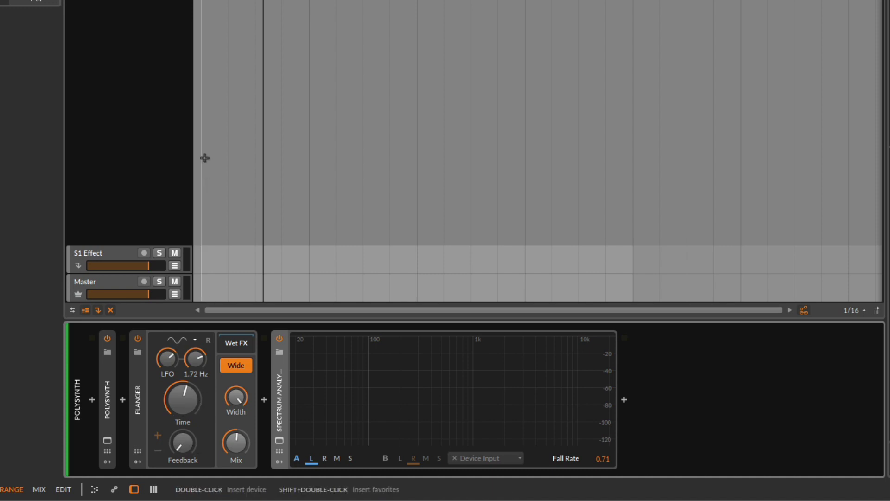
{"action": "key", "text": "space"}
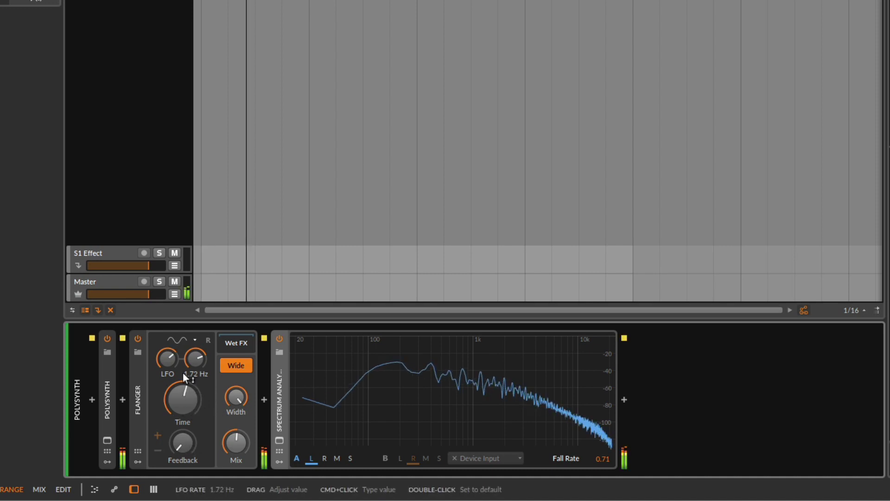
{"action": "left_click_drag", "start_coordinate": [183, 443], "coordinate": [182, 394]}
{"action": "key", "text": "space"}
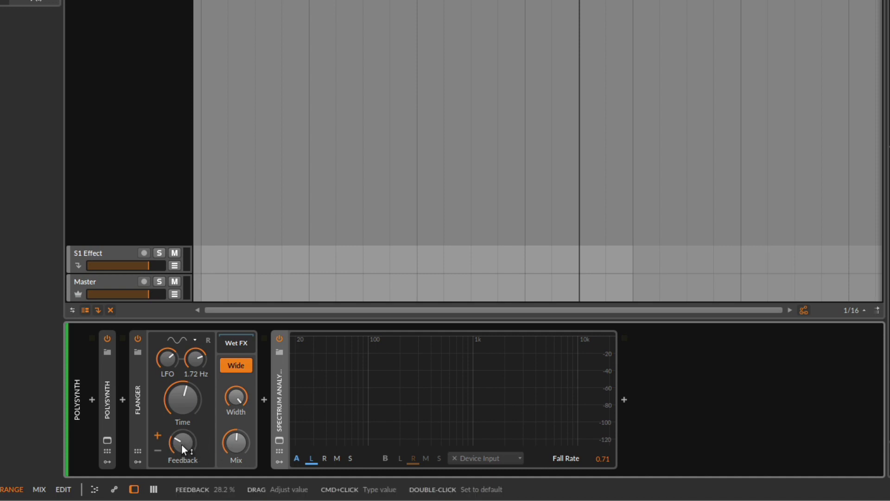
{"action": "left_click_drag", "start_coordinate": [182, 444], "coordinate": [182, 428]}
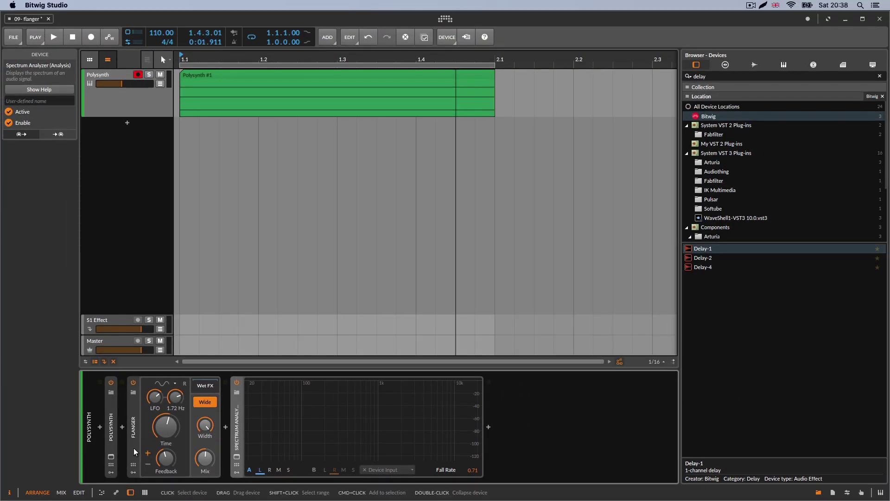
- Read the Flanger's built-in help for the feedback and polarity descriptions, and close it
{"action": "right_click", "coordinate": [135, 452]}
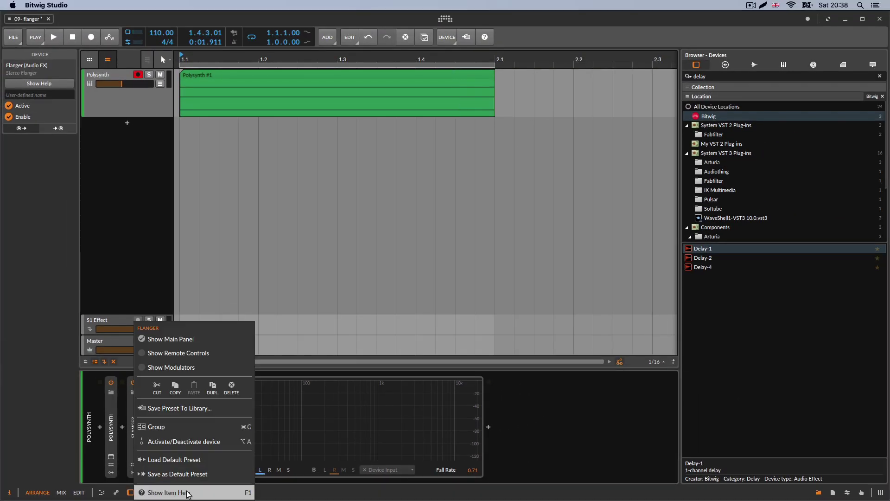
{"action": "left_click", "coordinate": [171, 455]}
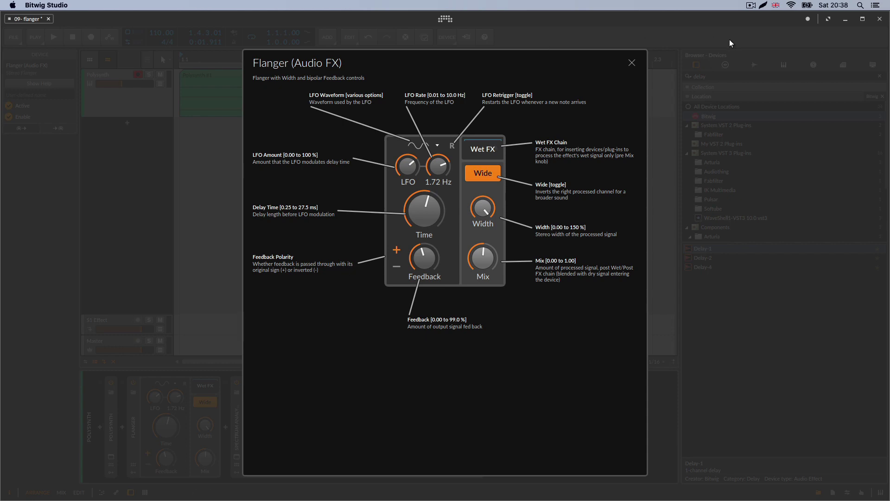
{"action": "left_click", "coordinate": [630, 63]}
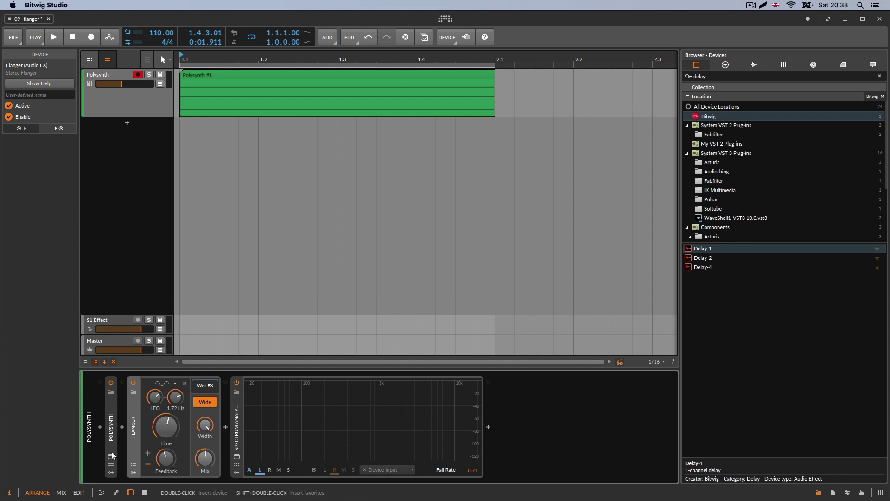
- Compare the Flanger's positive and negative feedback polarity at about 70% feedback while the clip plays, ending on negative
{"action": "key", "text": "space"}
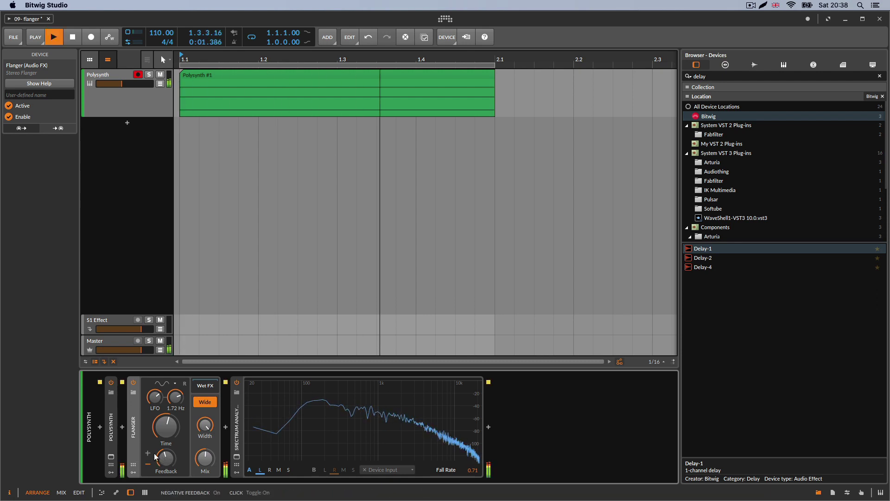
{"action": "mouse_move", "coordinate": [156, 457]}
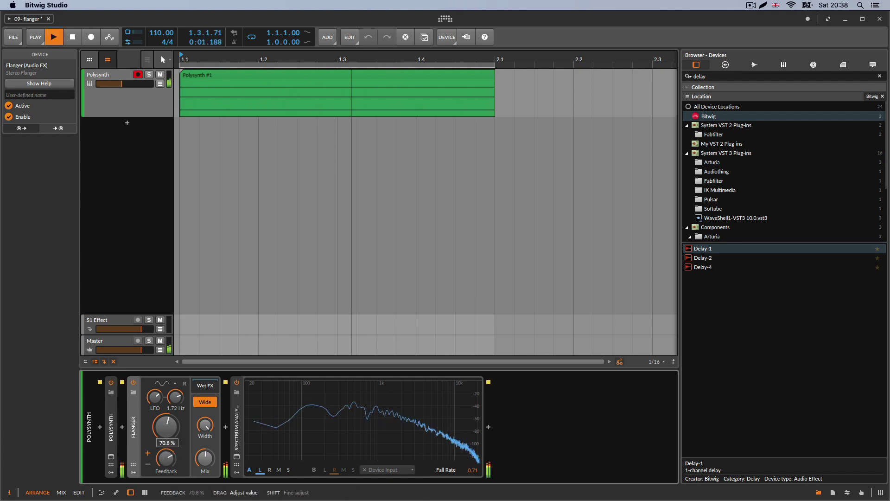
{"action": "left_click", "coordinate": [148, 462]}
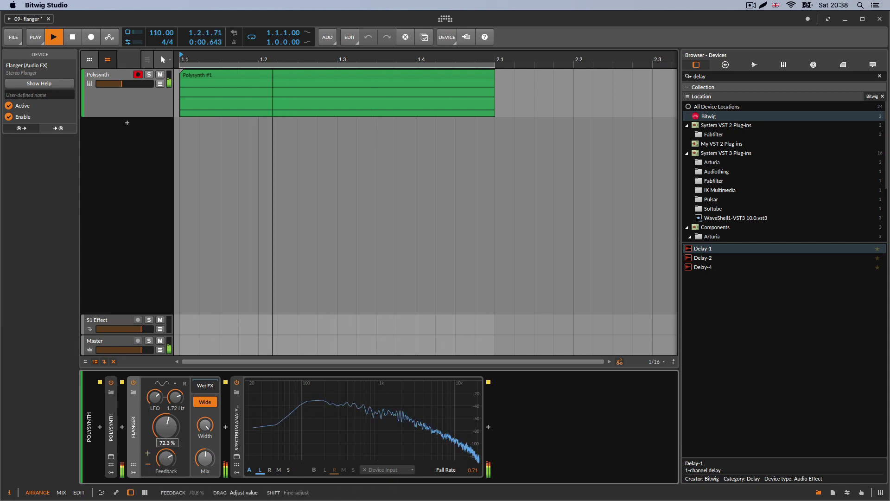
{"action": "left_click", "coordinate": [148, 453]}
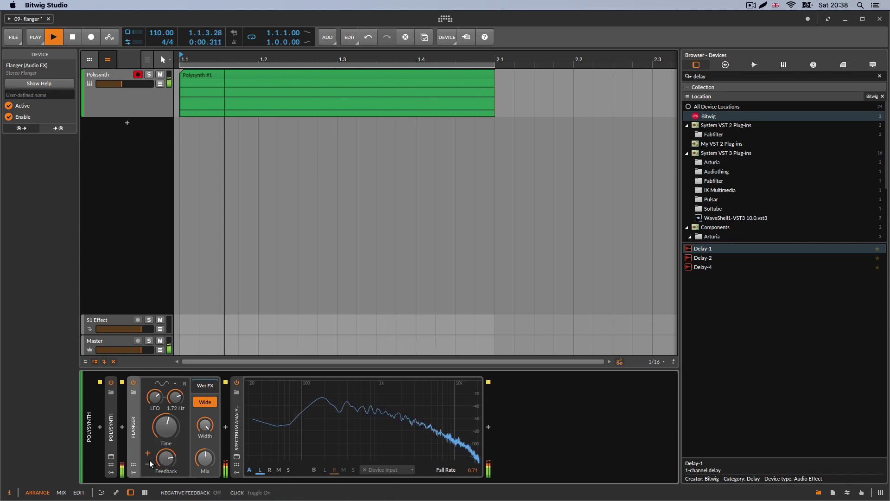
{"action": "left_click", "coordinate": [148, 463]}
{"action": "left_click_drag", "start_coordinate": [166, 458], "coordinate": [163, 460]}
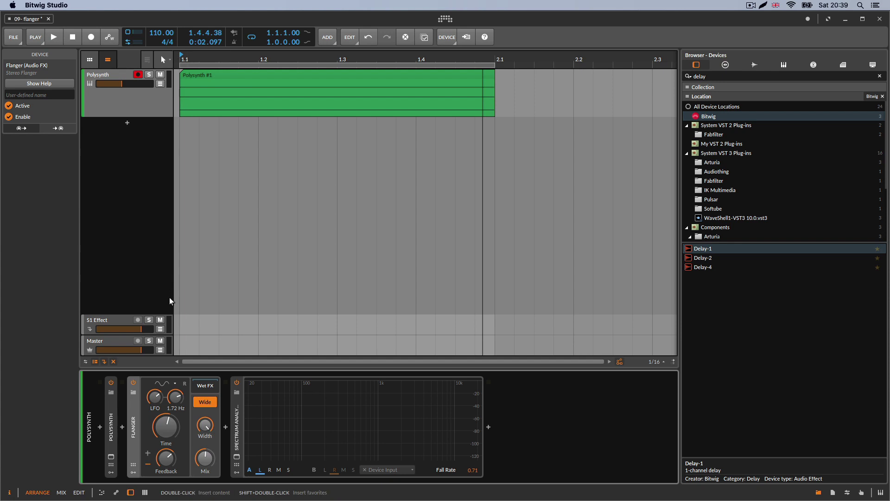
- Bring the Flanger's feedback down to zero
{"action": "double_click", "coordinate": [166, 458]}
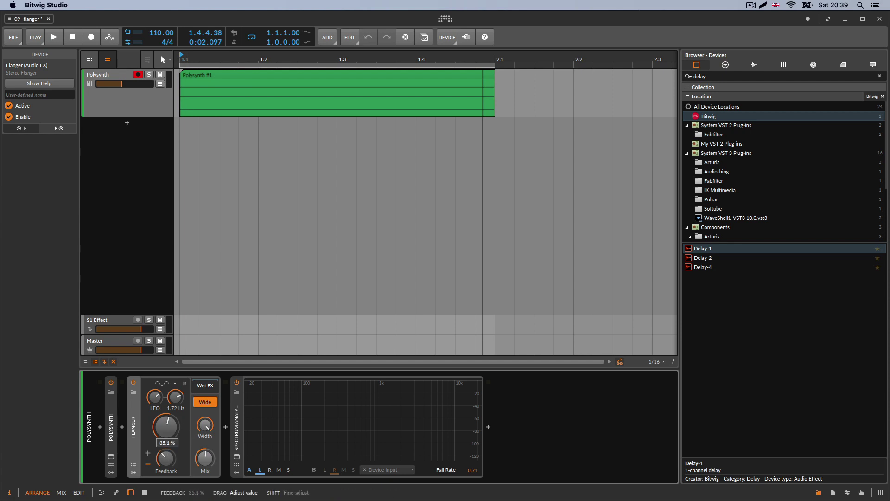
{"action": "left_click_drag", "start_coordinate": [168, 459], "coordinate": [167, 461]}
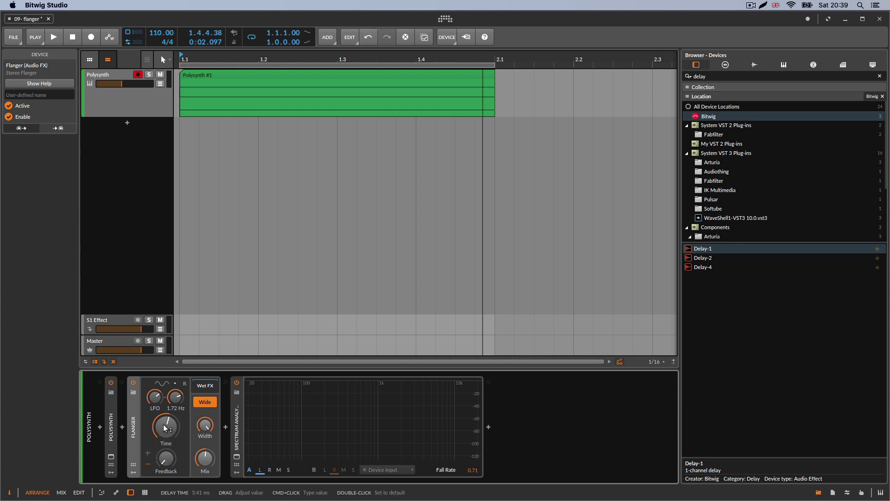
- Shorten the Flanger's delay time, lower the LFO amount, and set the LFO rate to 0.28 Hz and mix to 0.40 during playback
{"action": "mouse_move", "coordinate": [164, 427]}
{"action": "left_mouse_down"}
{"action": "mouse_move", "coordinate": [165, 436]}
{"action": "mouse_move", "coordinate": [168, 425]}
{"action": "left_mouse_up"}
{"action": "key", "text": "space"}
{"action": "left_click_drag", "start_coordinate": [173, 429], "coordinate": [176, 397]}
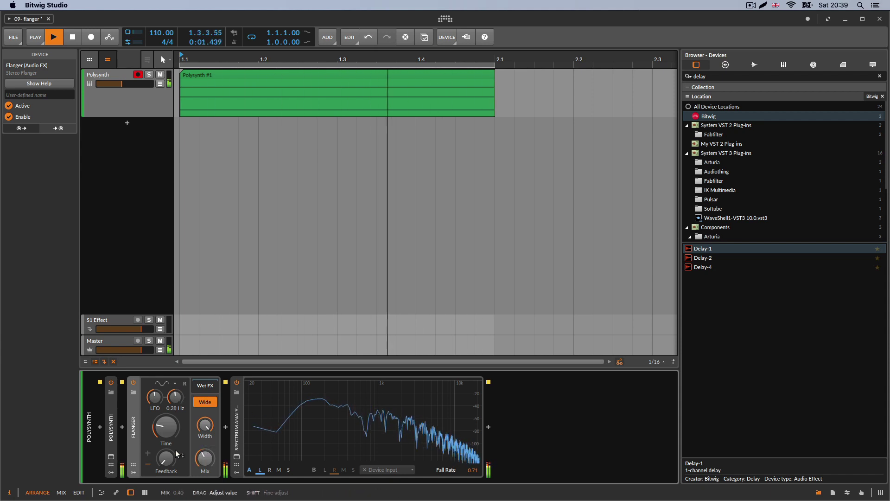
{"action": "key", "text": "space"}
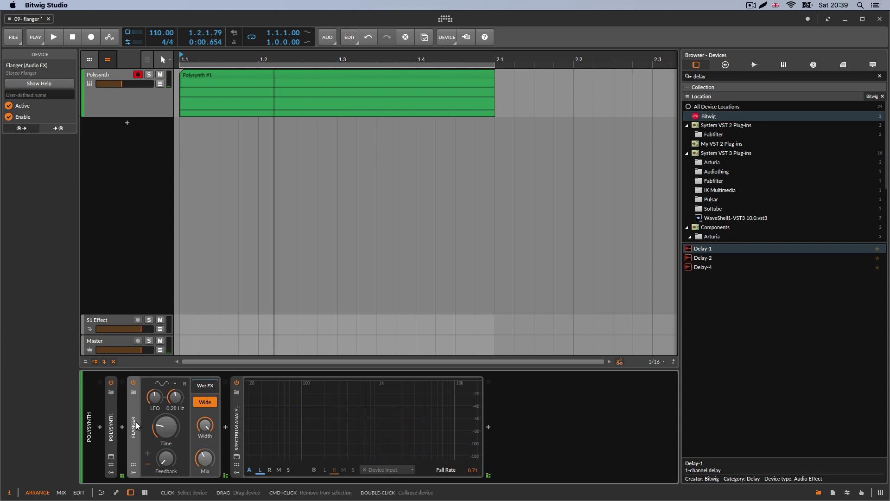